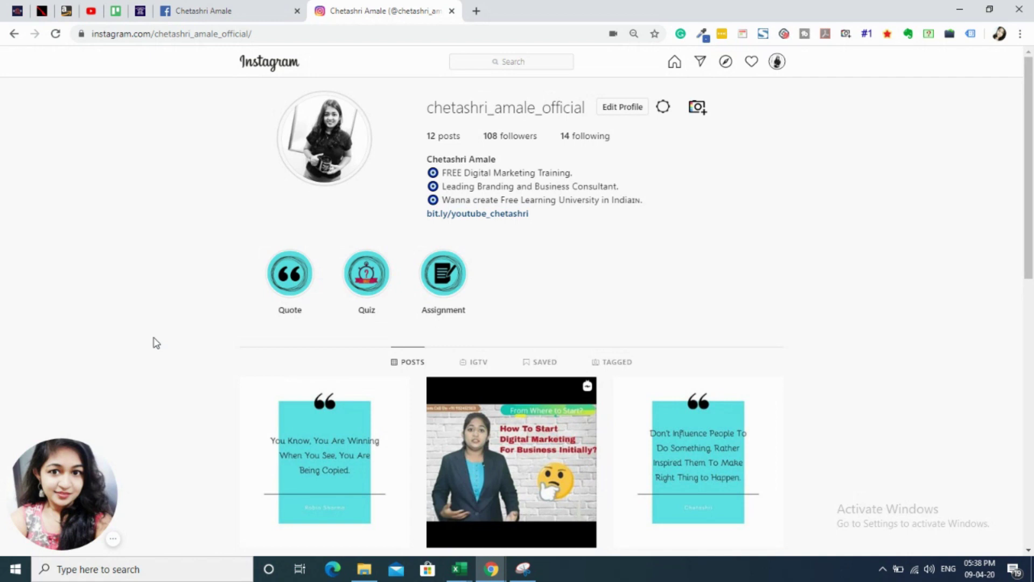
Open Gmail in a new tab and switch to the MicROInch Hub account, keeping only that account's inbox open.
click(477, 11)
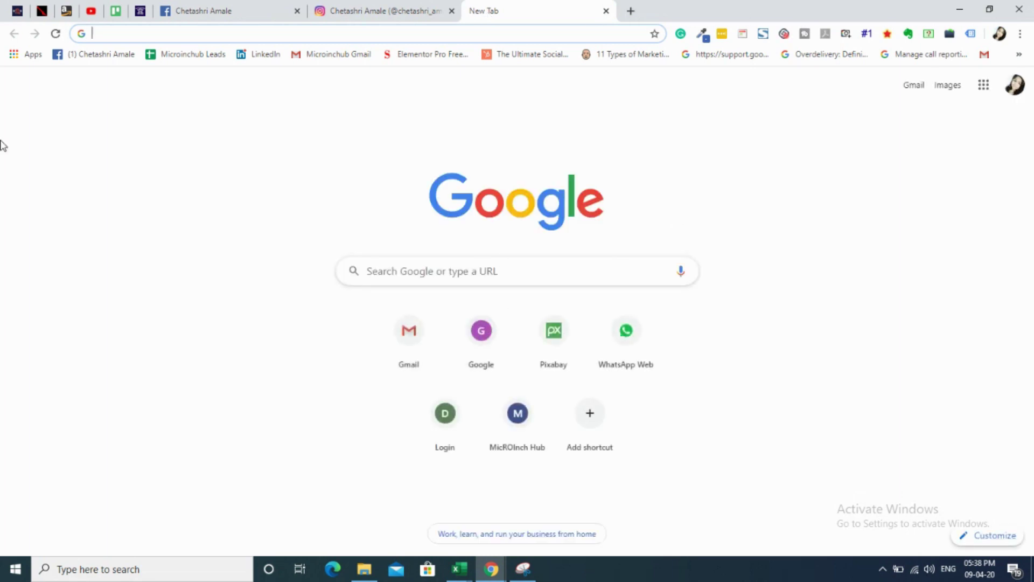
click(914, 86)
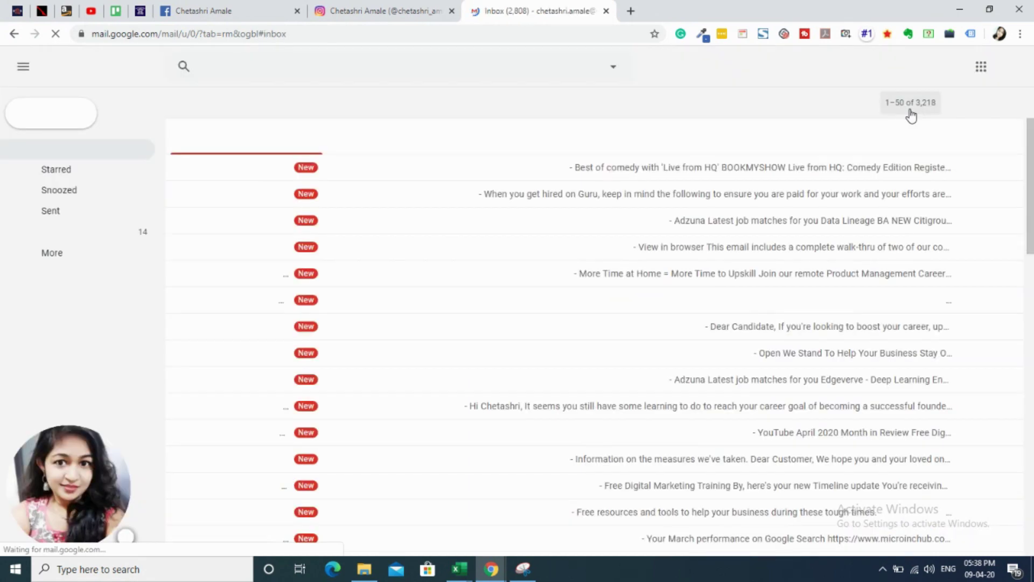
click(911, 108)
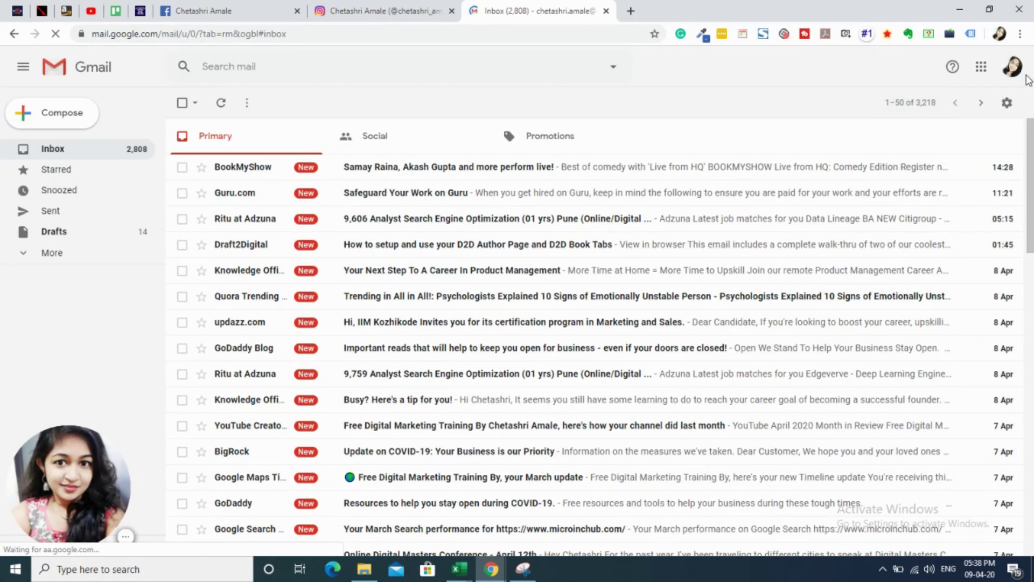
click(1013, 66)
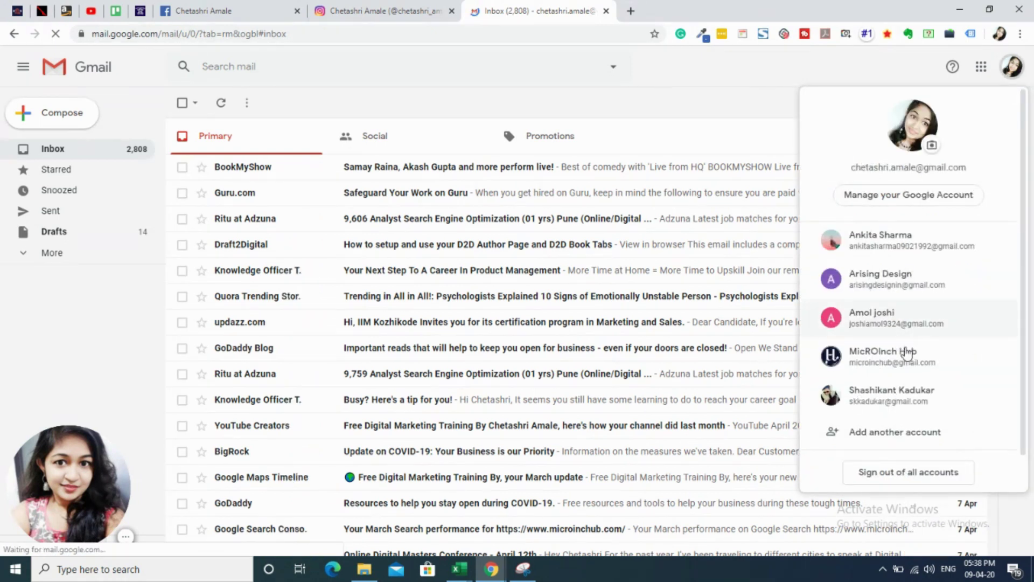
click(905, 358)
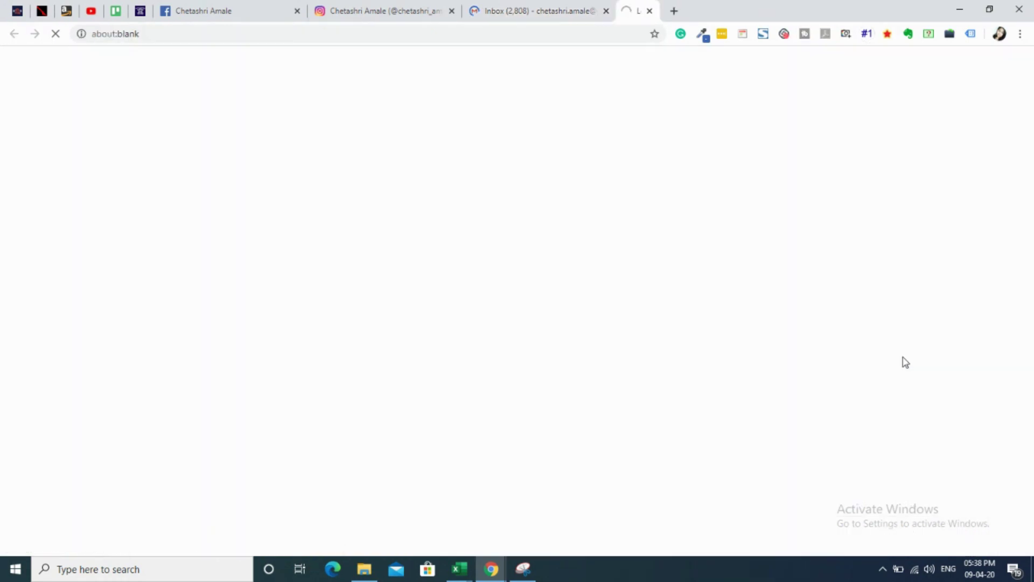
click(607, 11)
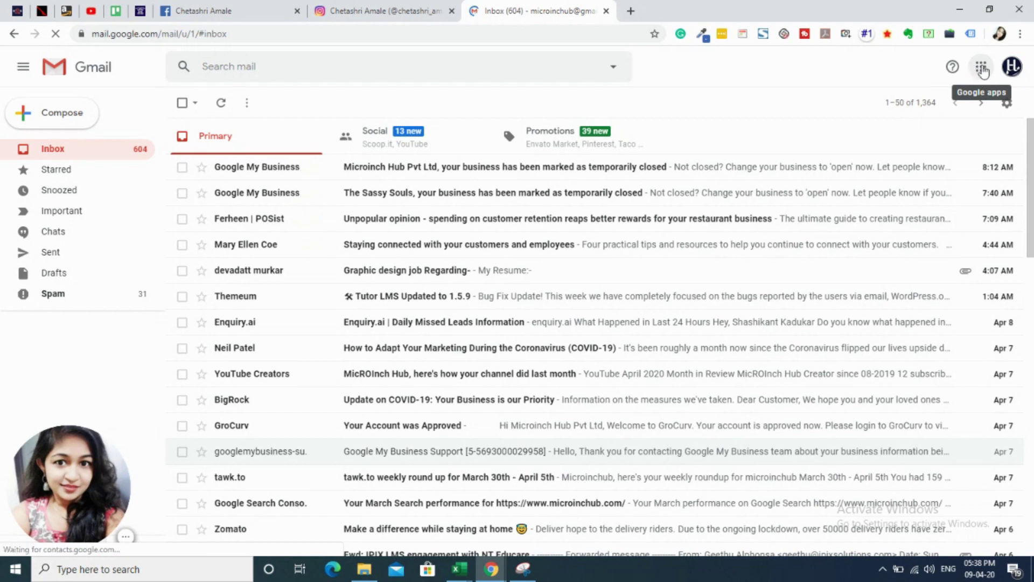
Open Google Drive for the MicROInch Hub account and look over the files in My Drive.
click(980, 67)
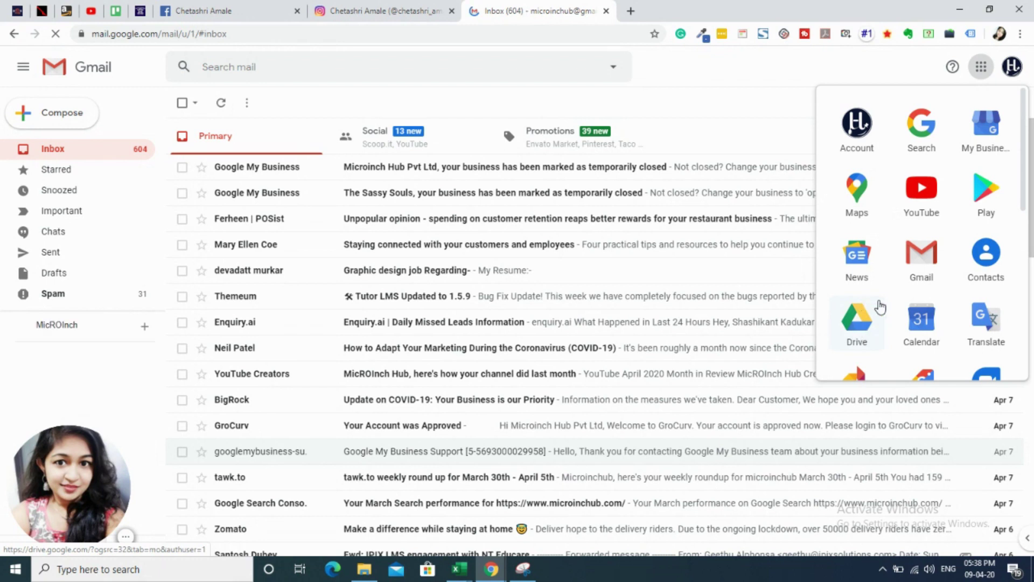
click(851, 320)
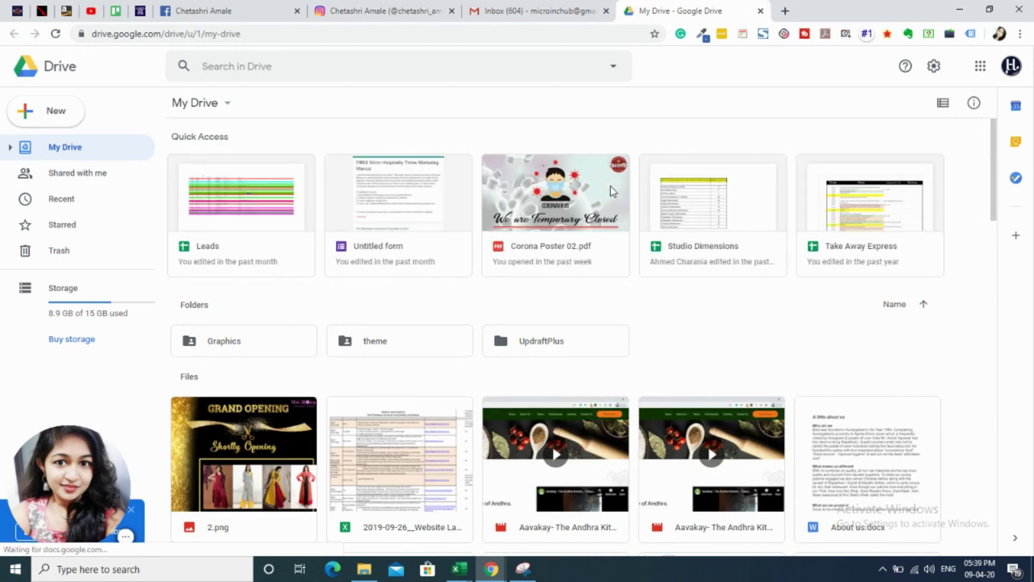
scroll(610, 185, down, 4)
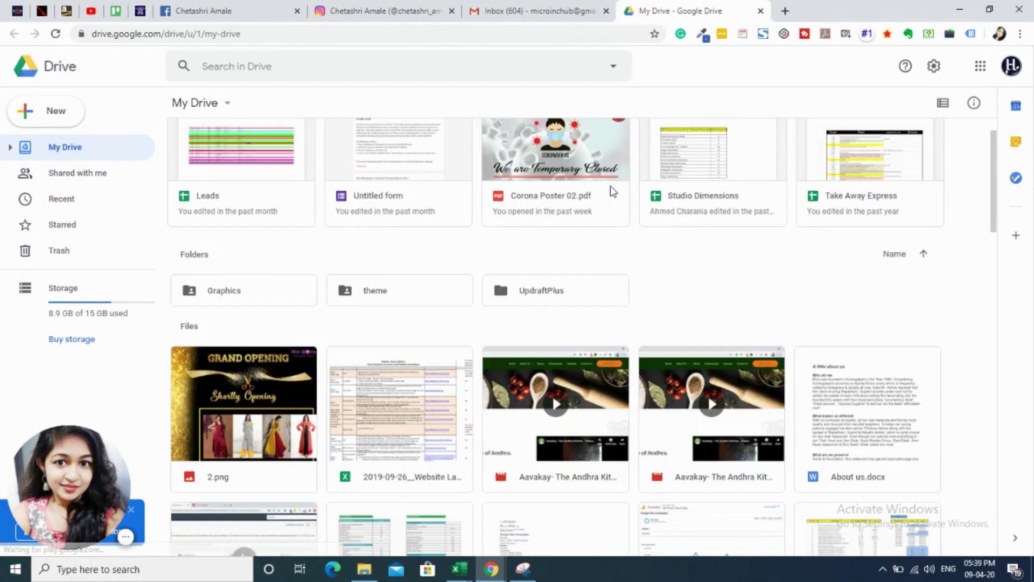
scroll(601, 250, up, 4)
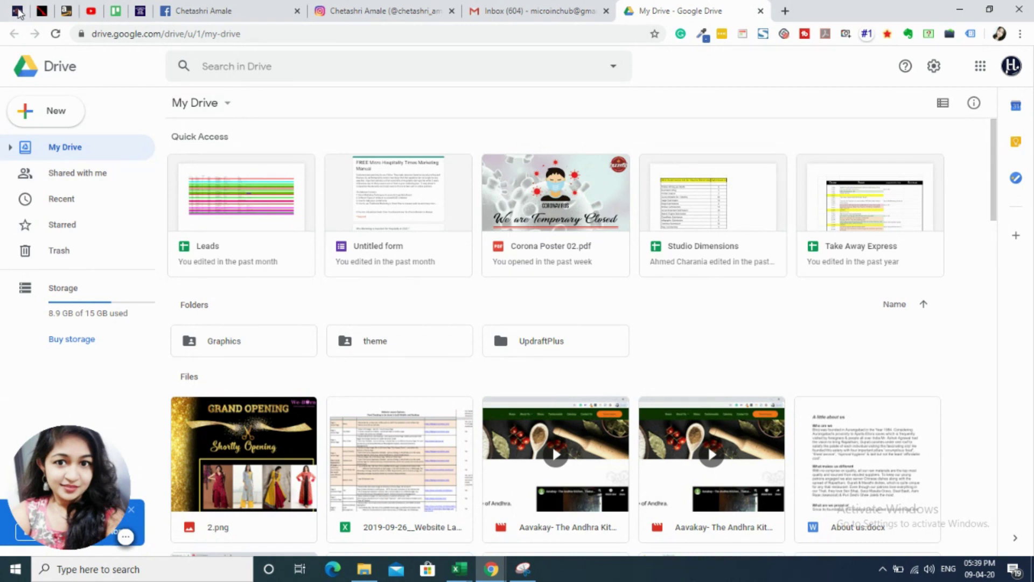
Create a new blank Google Form from Drive and bring it into view.
click(52, 115)
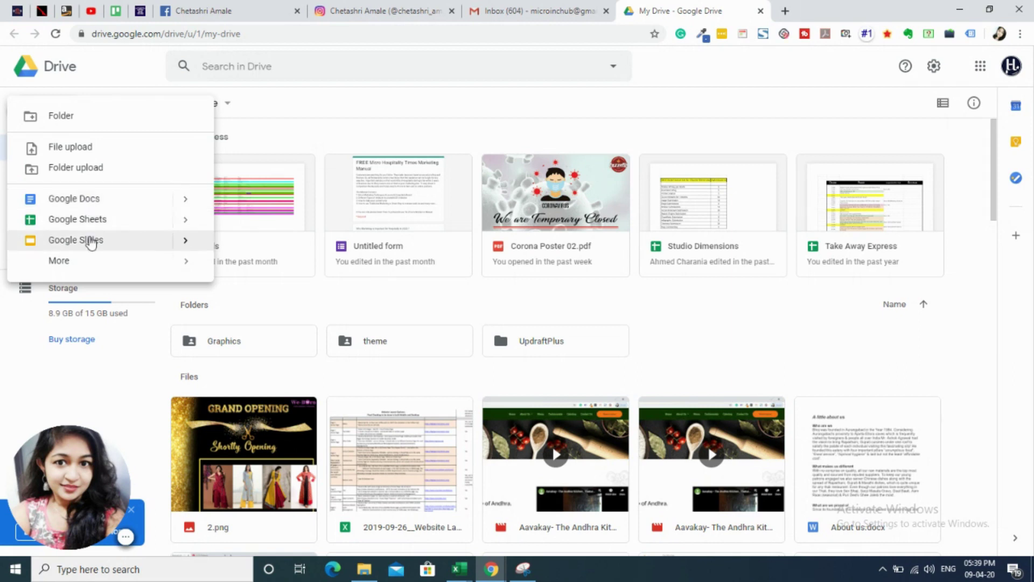
mouse_move(113, 266)
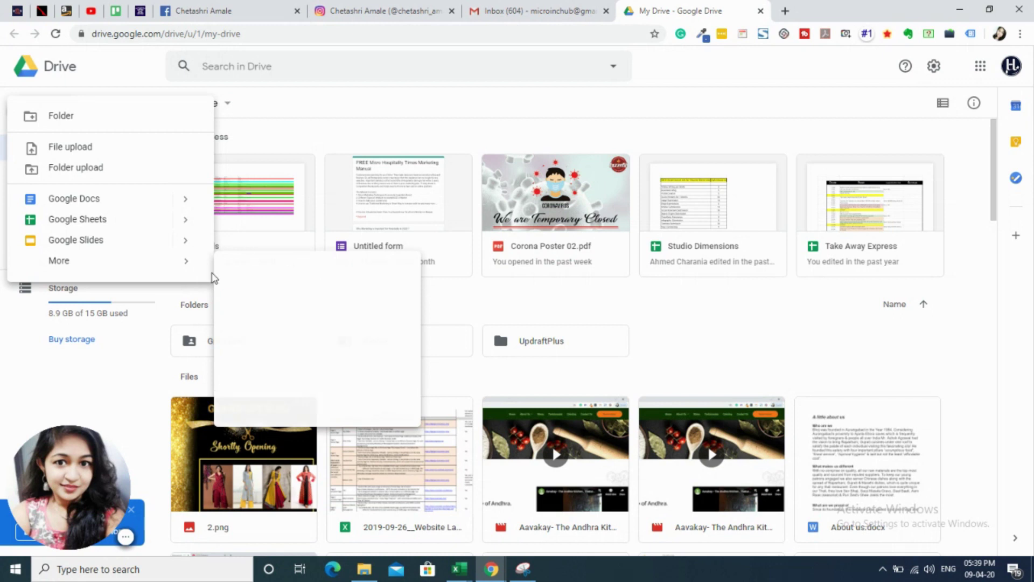
mouse_move(204, 268)
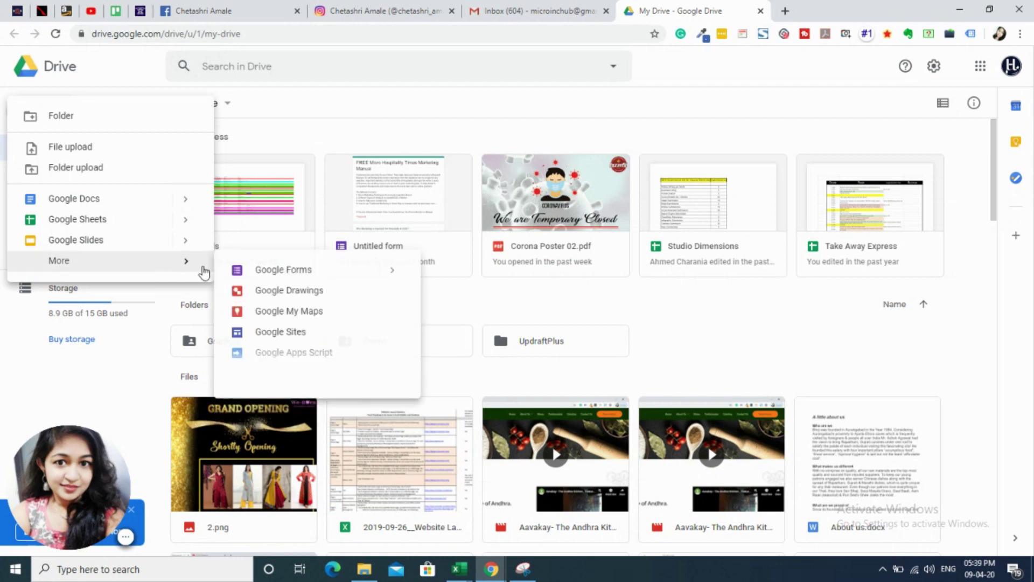
click(268, 272)
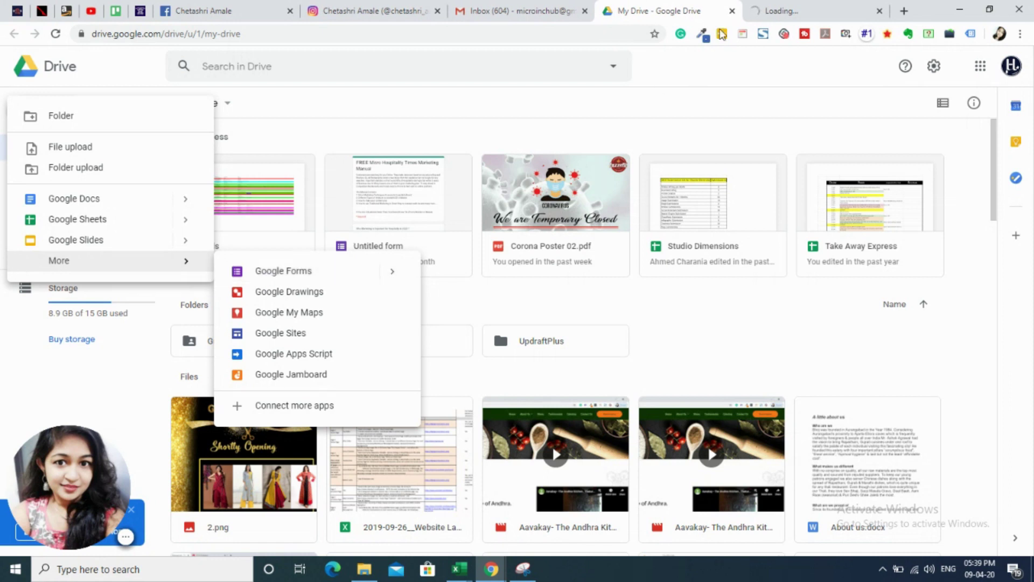
click(775, 10)
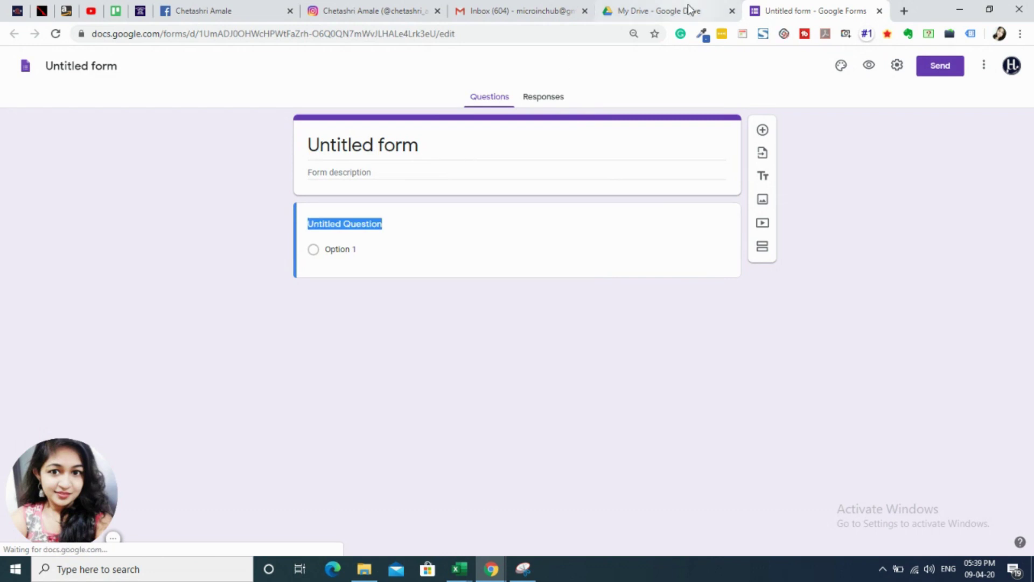
Return to My Drive and open the existing untitled form containing the hospitality marketing manual.
click(634, 11)
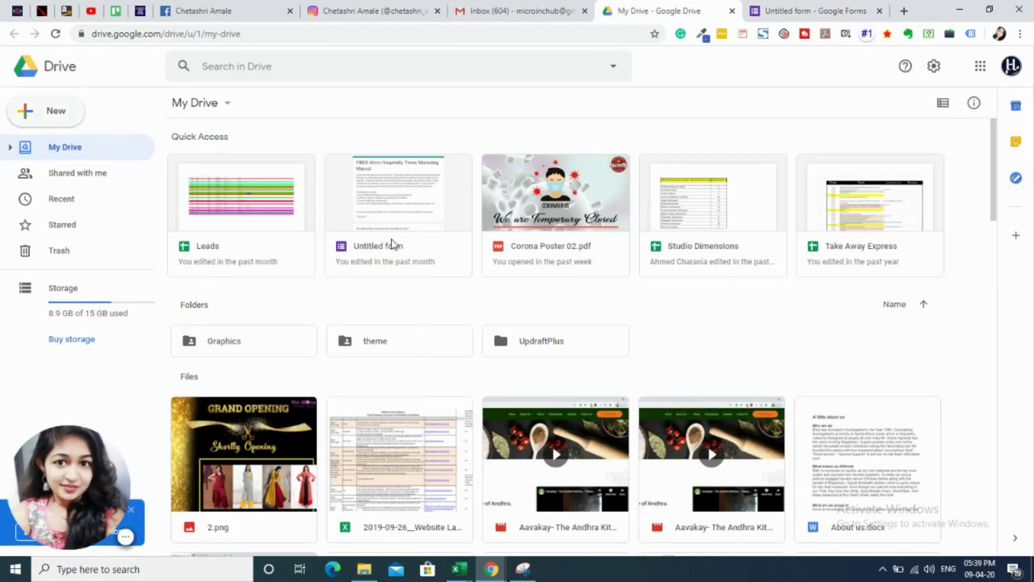
click(387, 193)
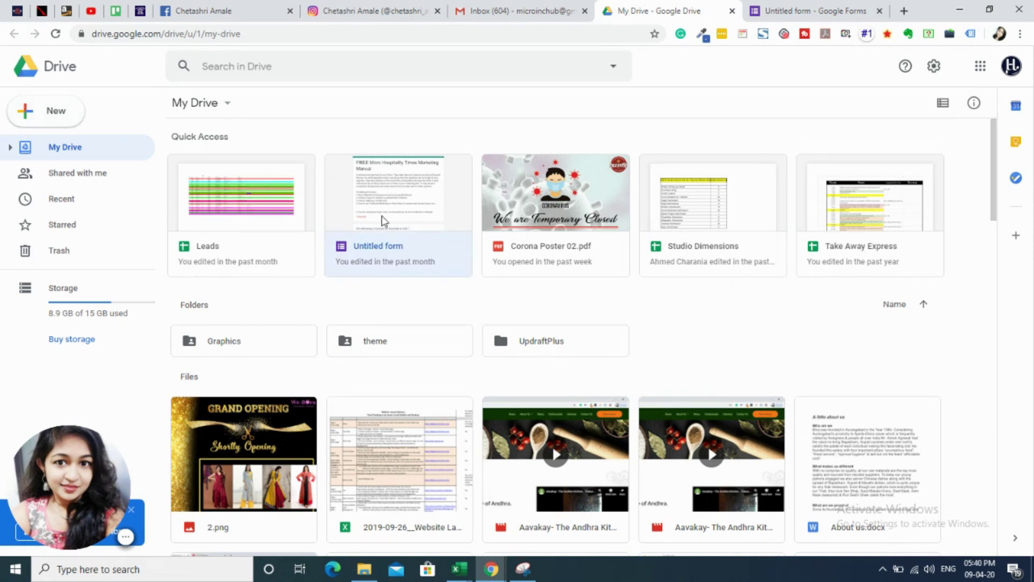
double_click(384, 221)
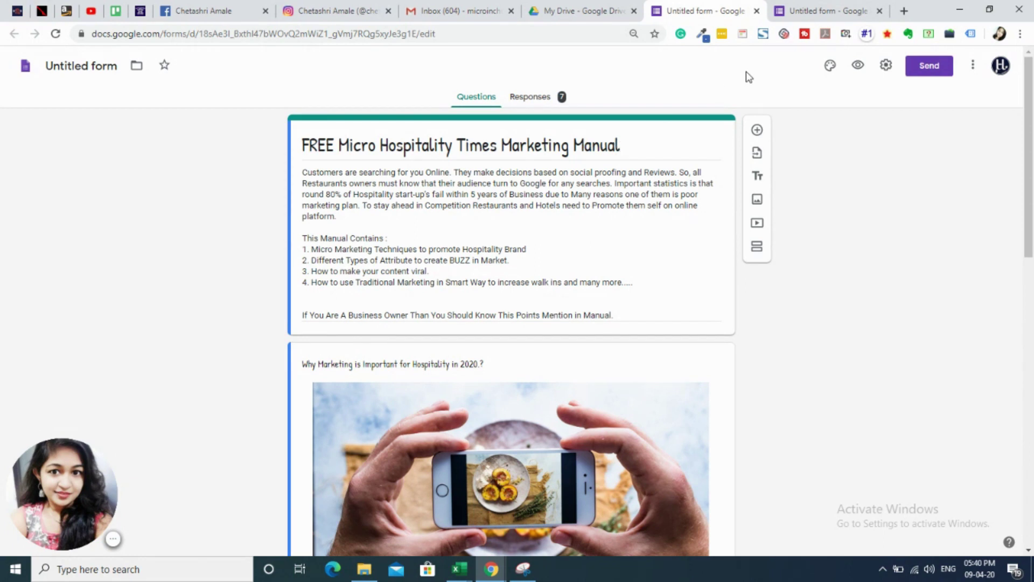
Examine the title, description text and header image of the FREE Micro Hospitality Times Marketing Manual form.
scroll(413, 332, down, 4)
scroll(413, 332, up, 4)
click(310, 173)
key(ctrl+a)
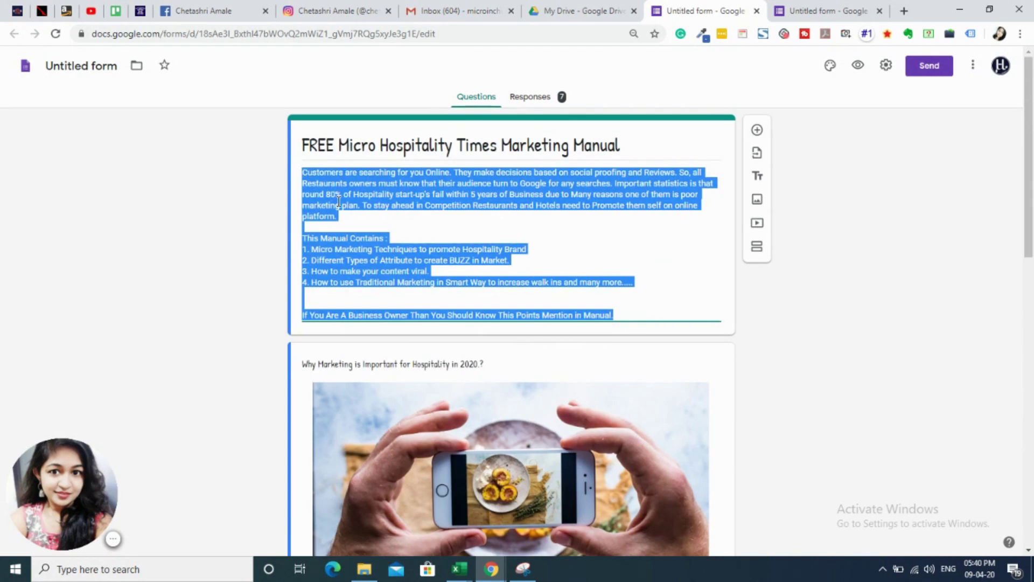
click(405, 249)
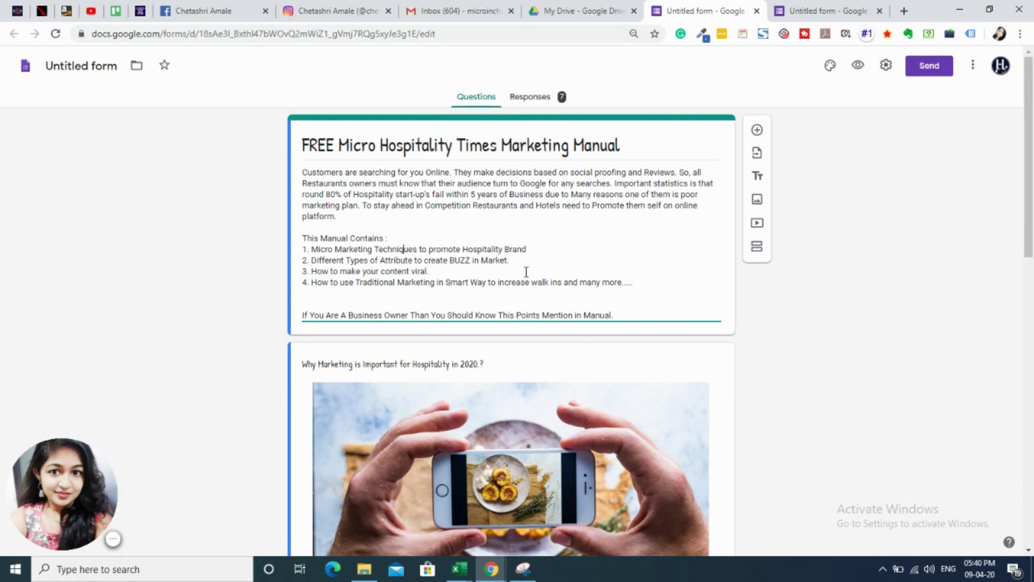
scroll(526, 272, down, 5)
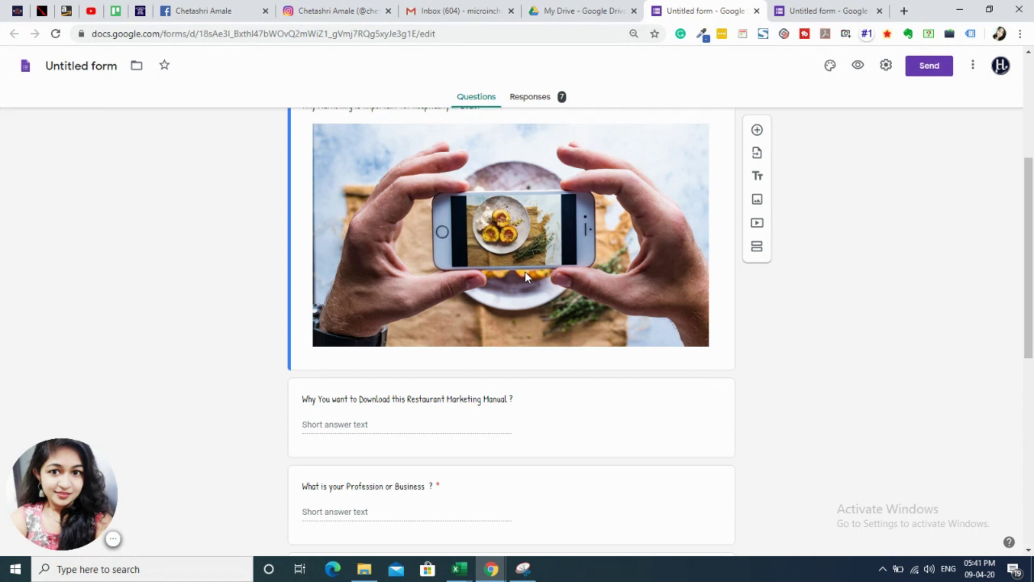
scroll(525, 271, up, 4)
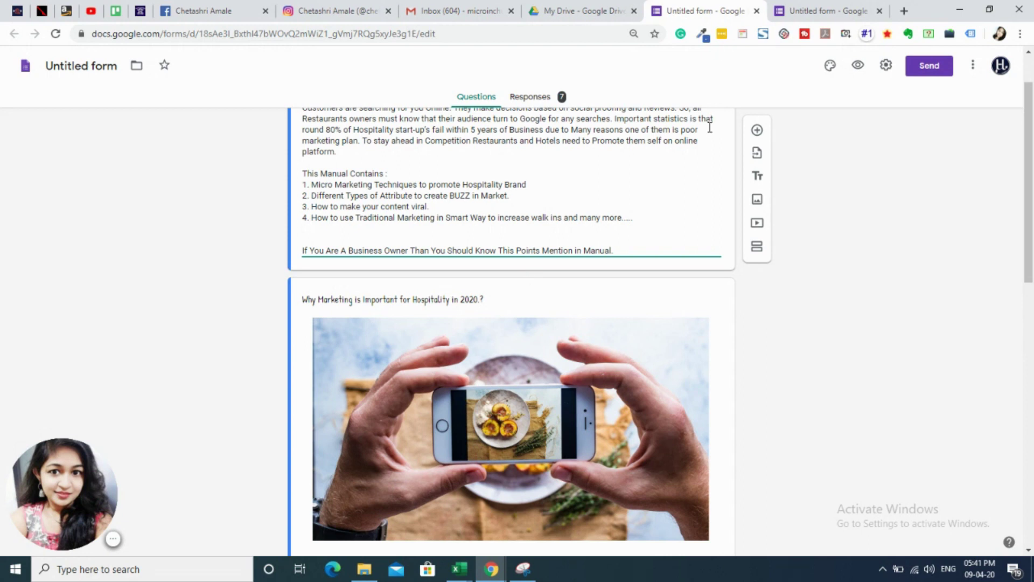
scroll(710, 128, up, 1)
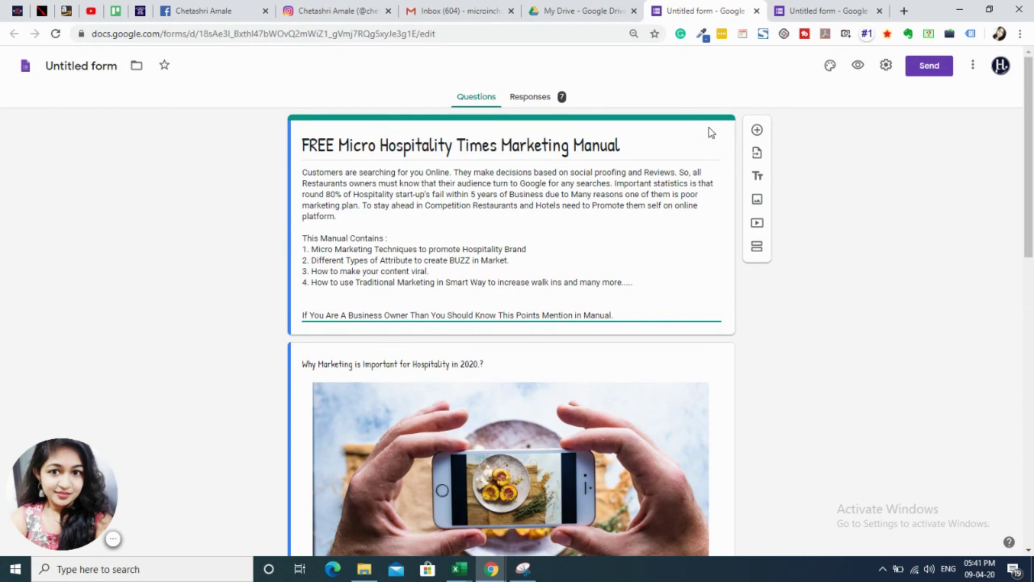
Read through the marketing manual form's questions, from the reason for downloading to the mobile number.
scroll(710, 132, down, 3)
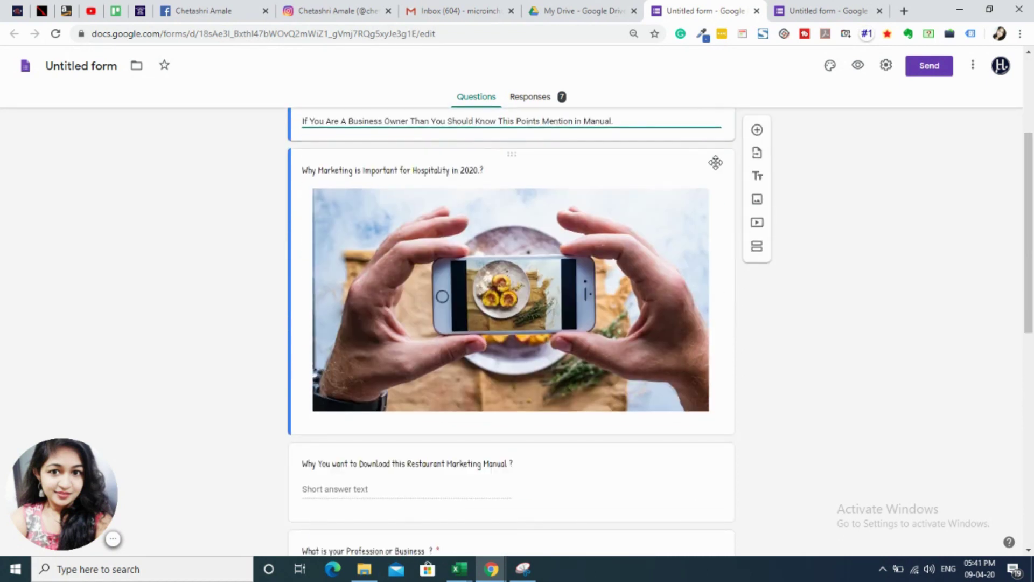
scroll(720, 222, down, 3)
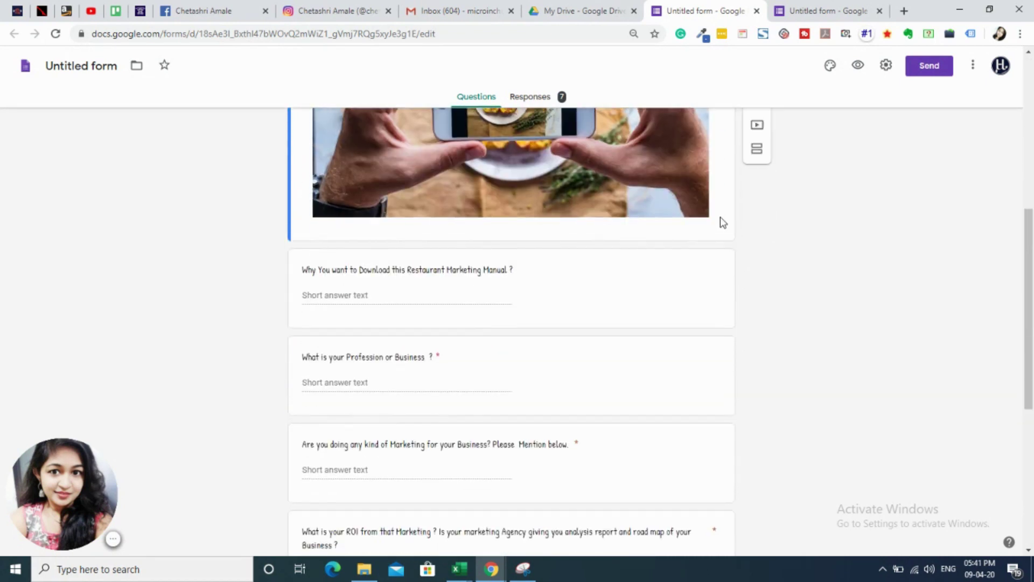
scroll(720, 223, down, 2)
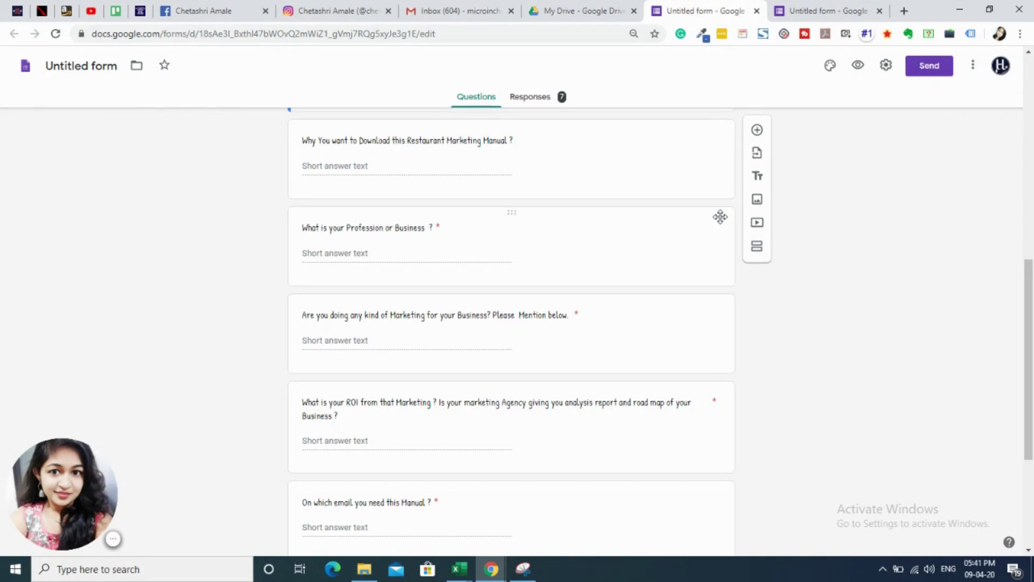
scroll(720, 216, down, 2)
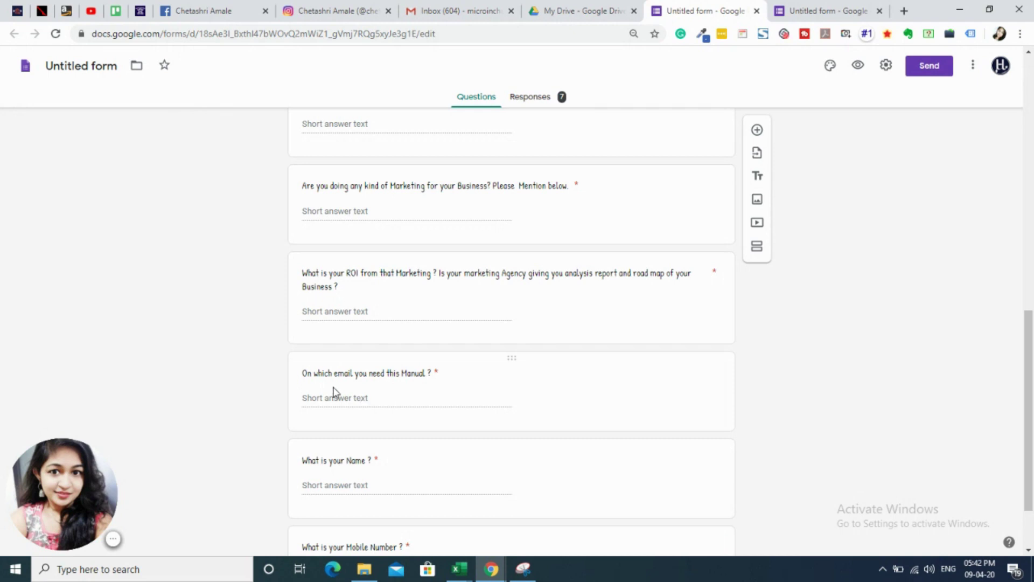
scroll(377, 371, down, 2)
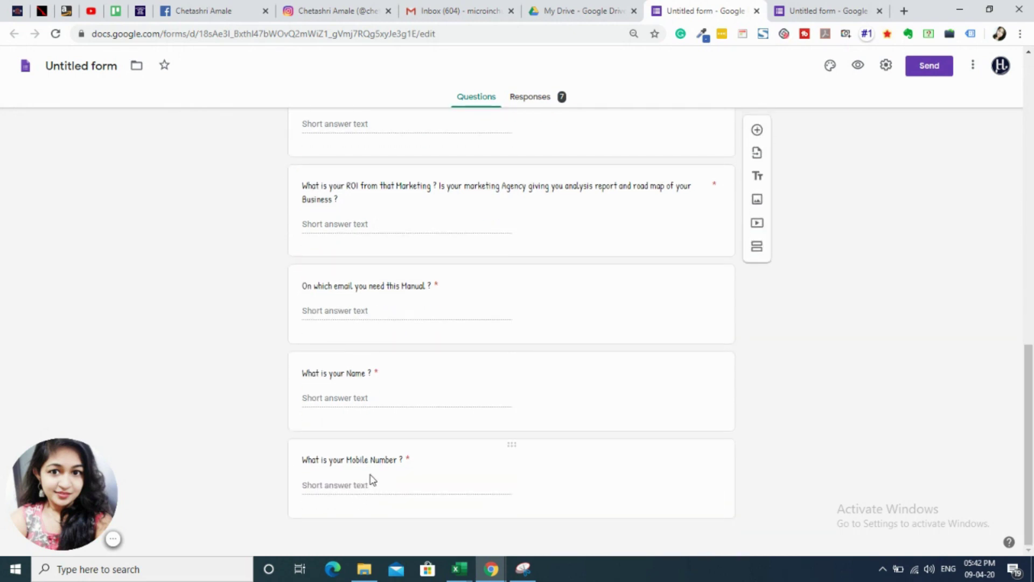
scroll(416, 442, up, 1)
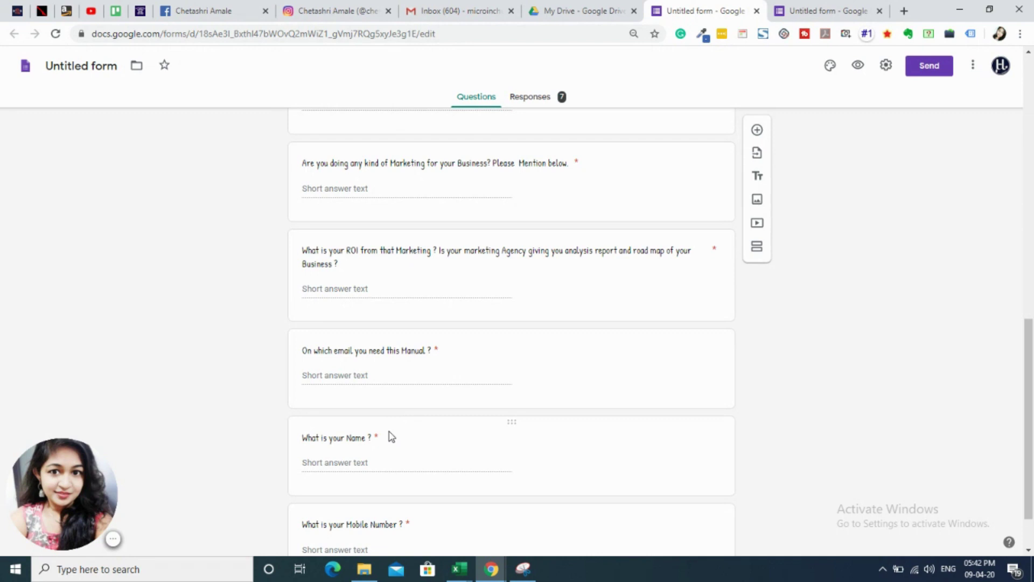
scroll(496, 446, up, 8)
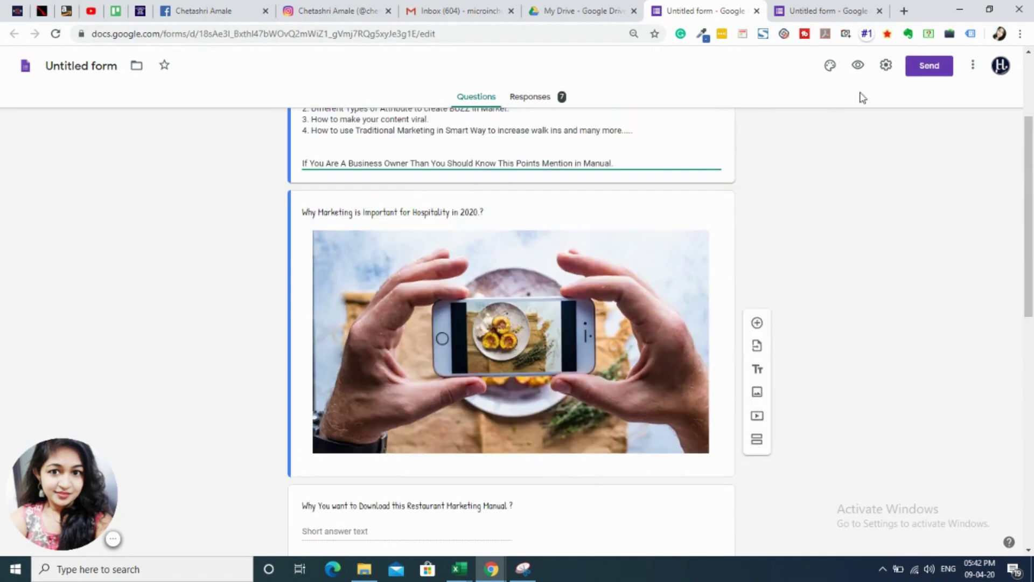
Switch to the new blank form, name it "Demo Form" and place the cursor in its description.
click(807, 7)
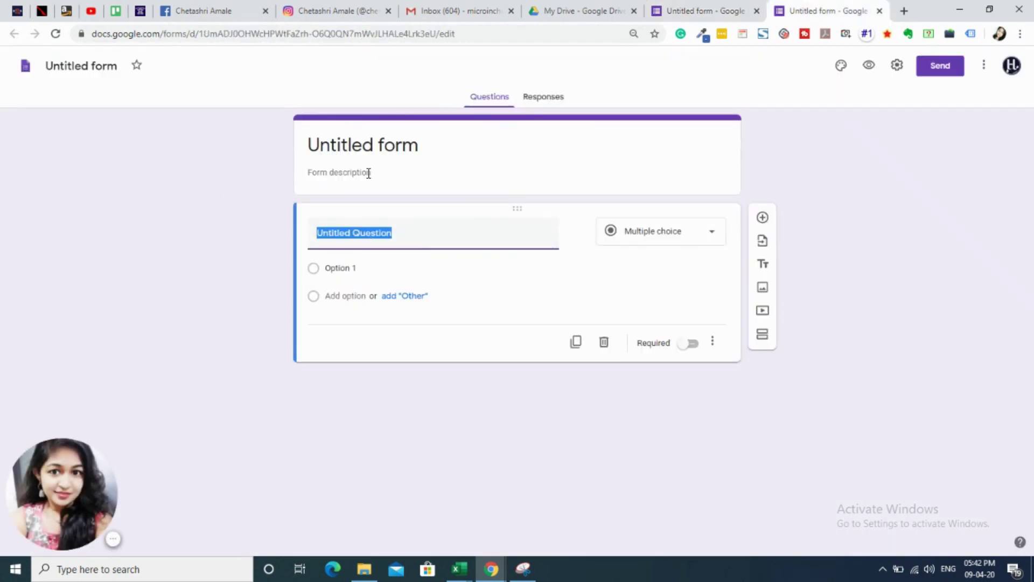
click(110, 68)
text(De)
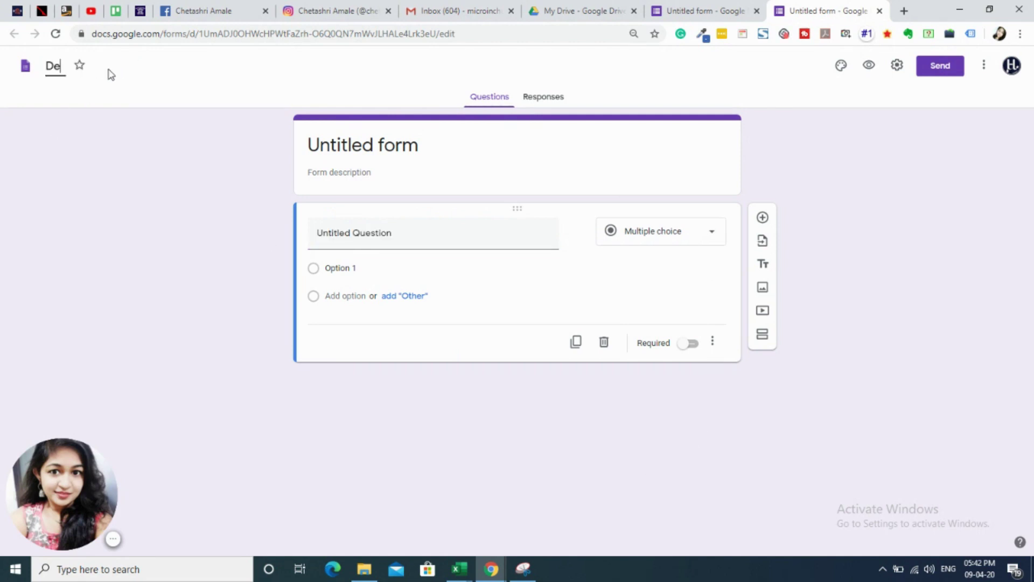
text(mo Form)
click(345, 169)
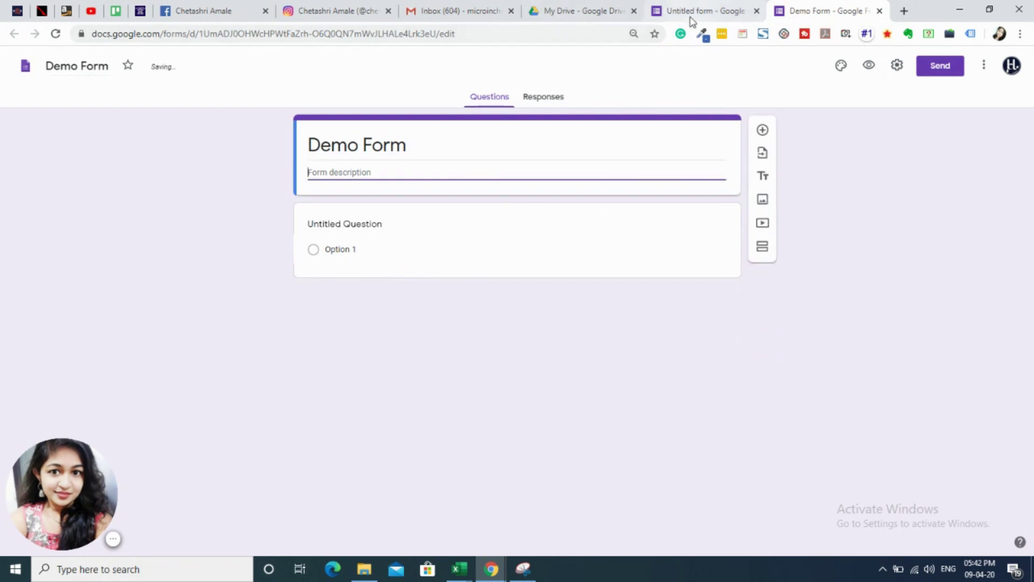
Copy the full description text from the marketing manual form into the description of Demo Form.
click(695, 11)
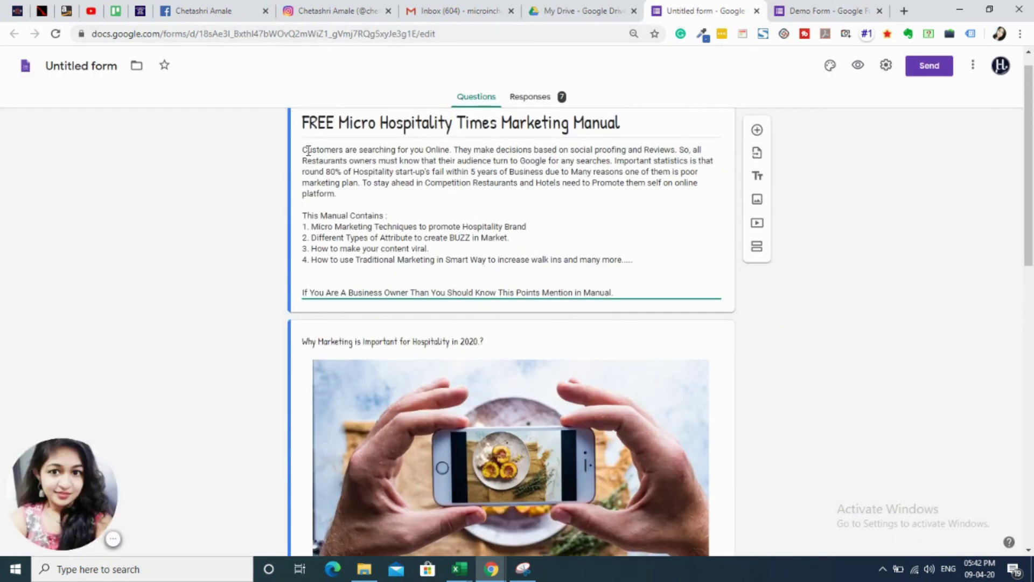
drag(302, 150, 650, 296)
key(ctrl+c)
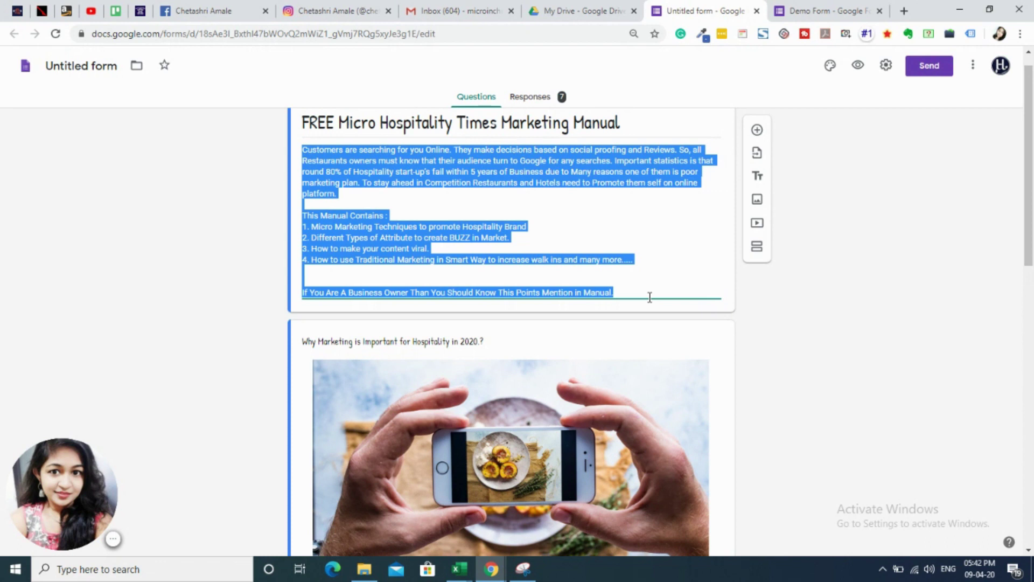
click(805, 11)
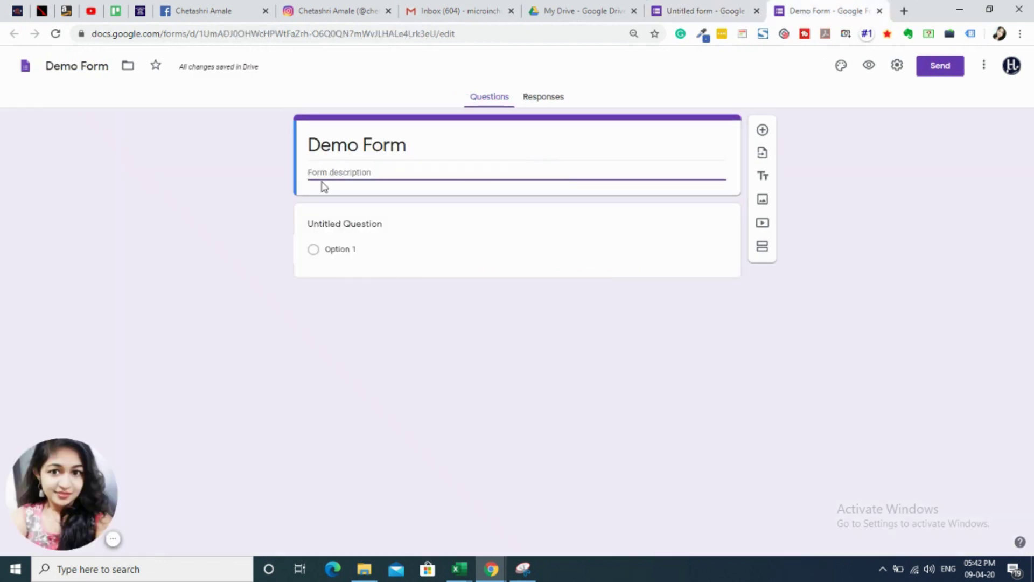
key(ctrl+v)
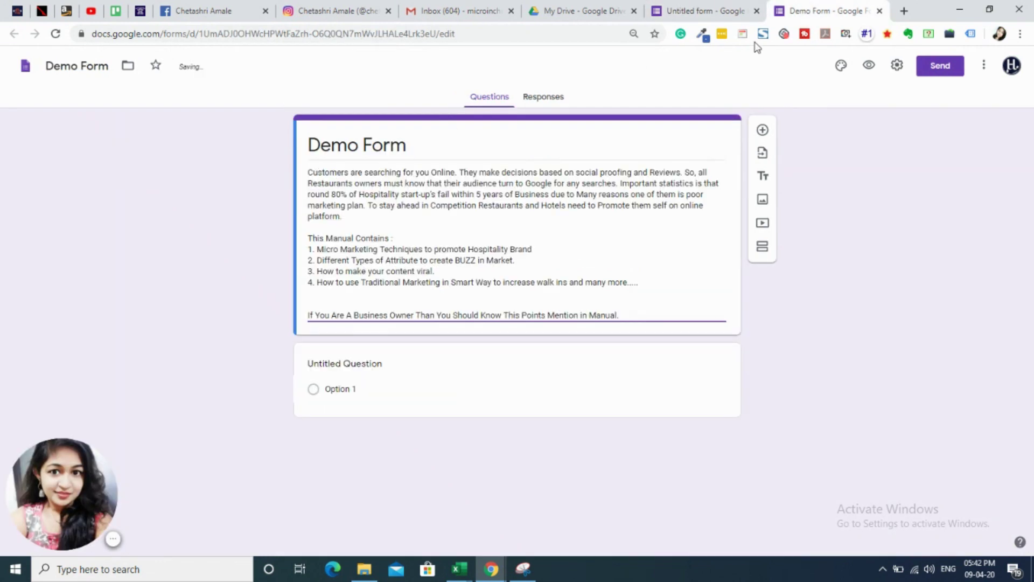
Replace the Demo Form title with the title copied from the existing form, "FREE Micro Hospitality Times Marketing Manual".
click(681, 10)
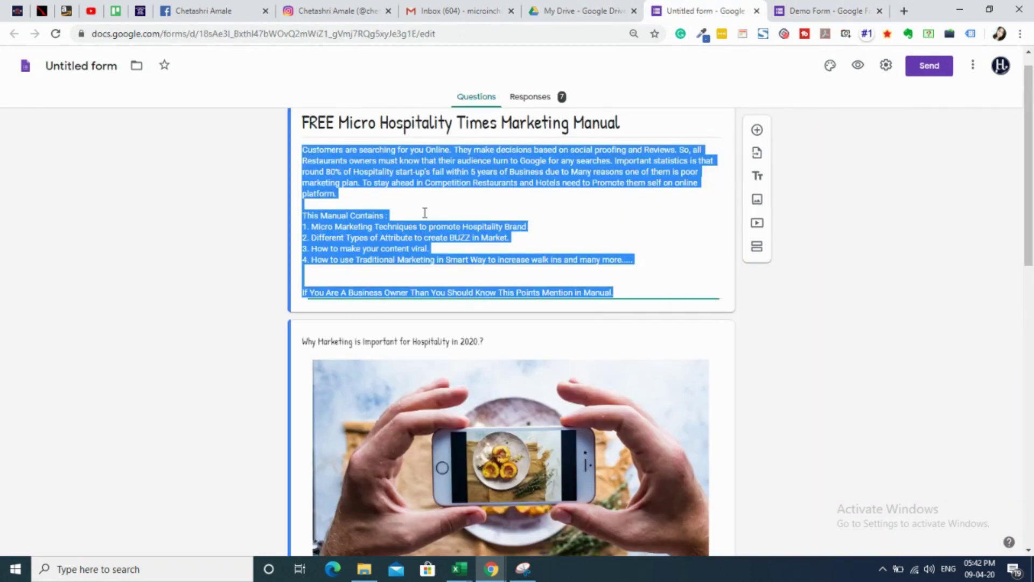
triple_click(502, 144)
key(ctrl+c)
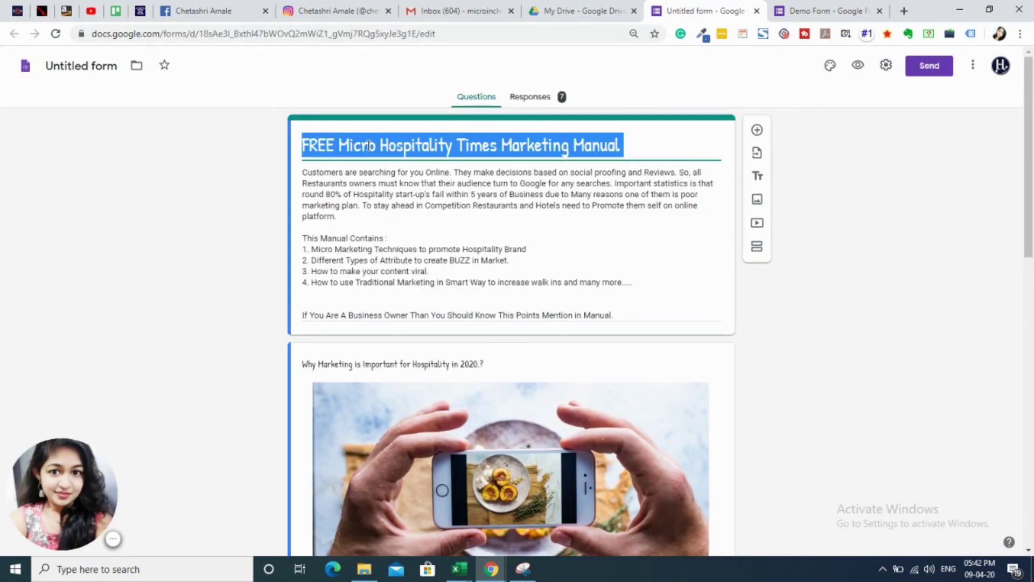
click(801, 11)
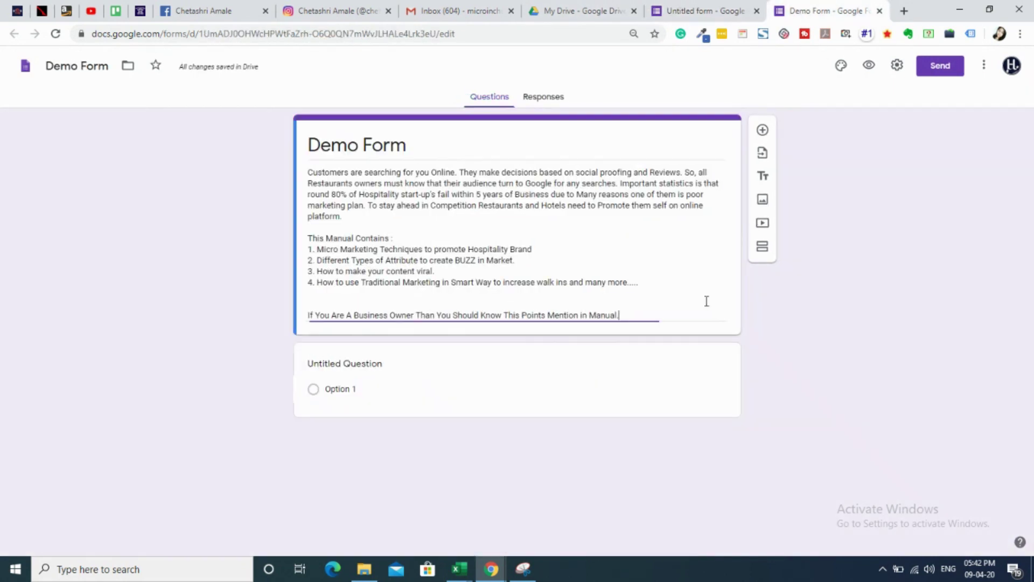
triple_click(434, 145)
key(ctrl+v)
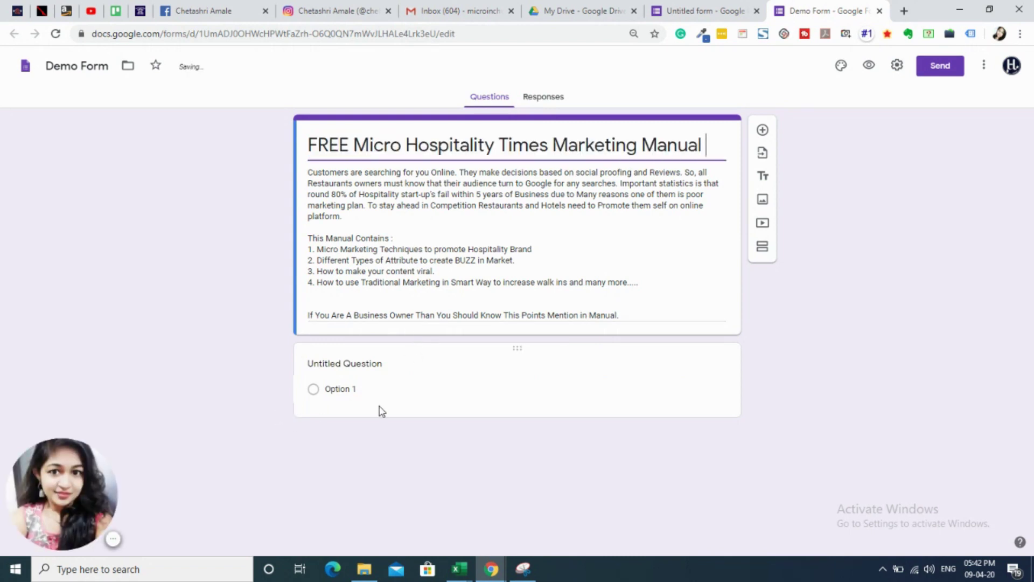
Open the untitled question and look through the available question types without changing its type.
click(341, 371)
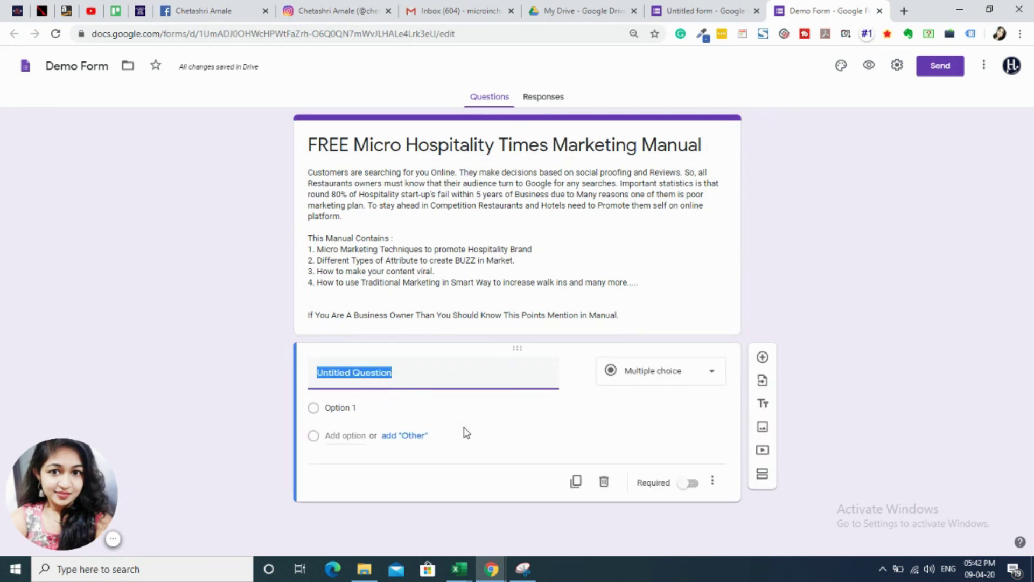
click(669, 373)
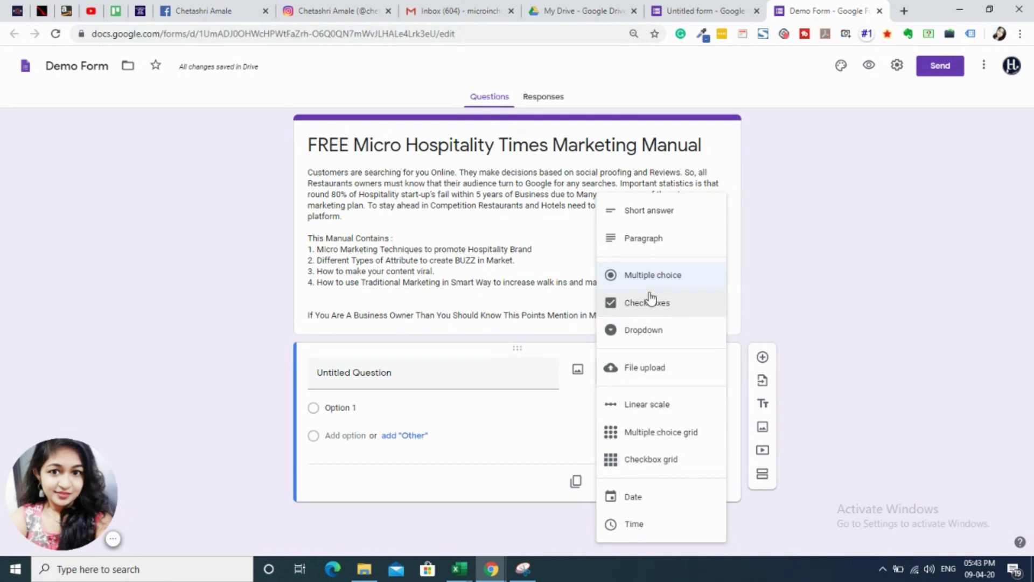
click(816, 308)
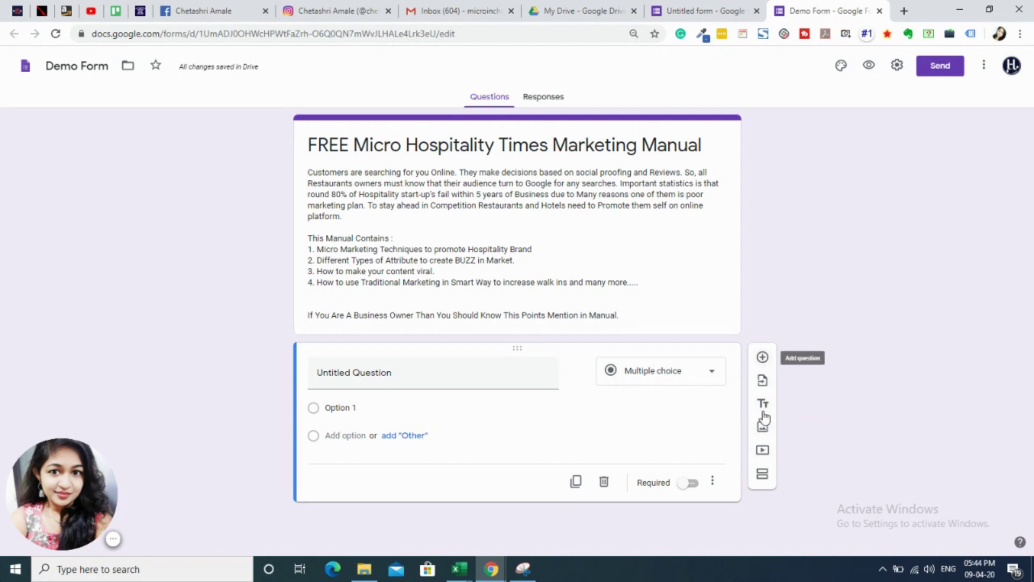
Add a question titled "What is your Name ?" and set its answer type to Paragraph.
click(762, 356)
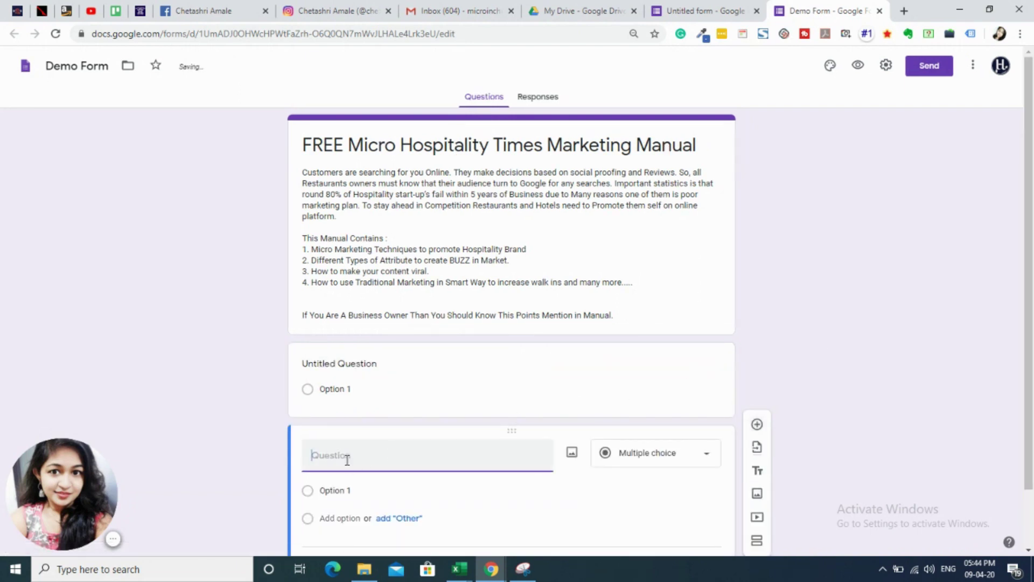
text(What is your Name ?)
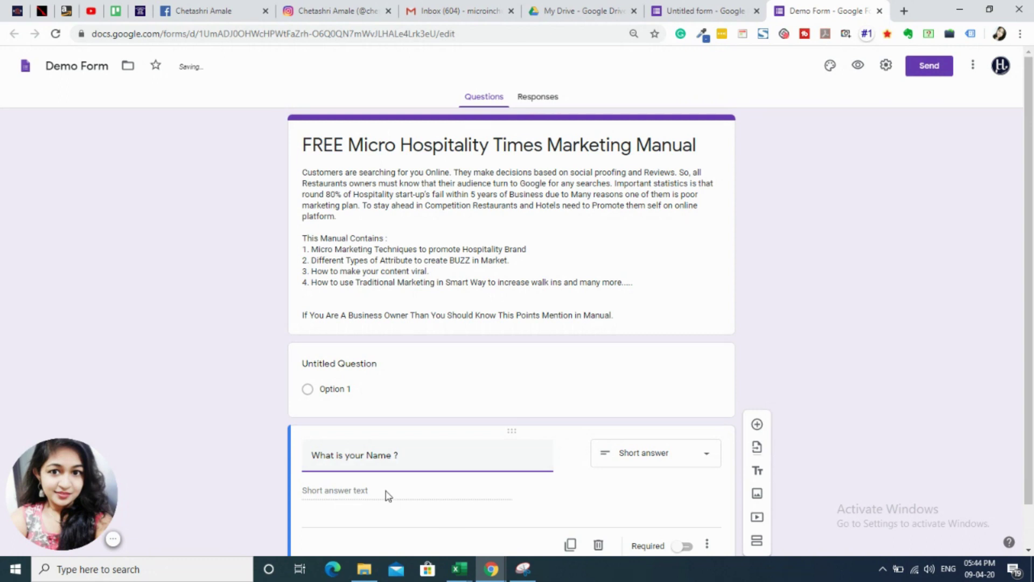
click(699, 462)
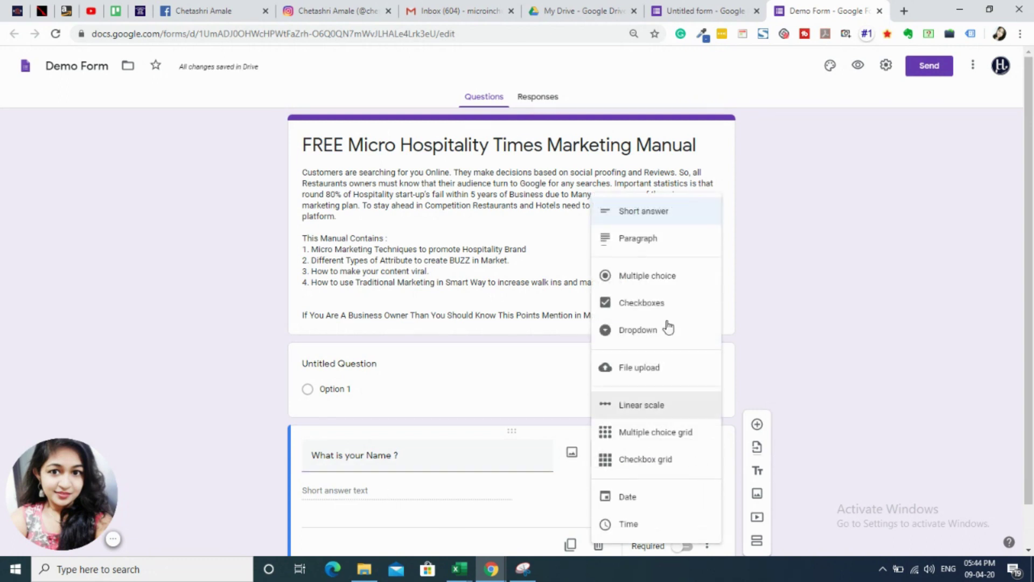
click(659, 259)
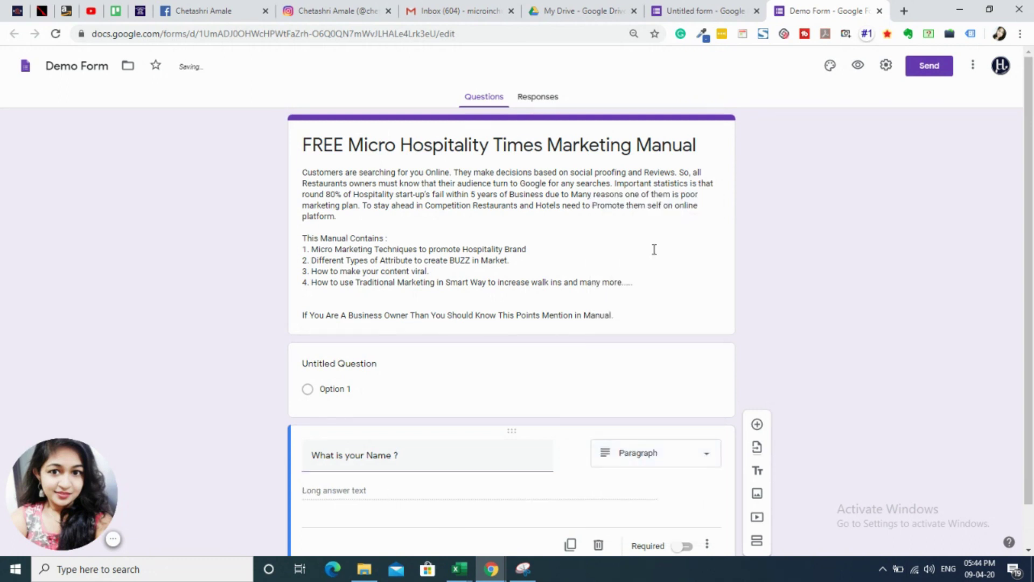
scroll(609, 457, down, 1)
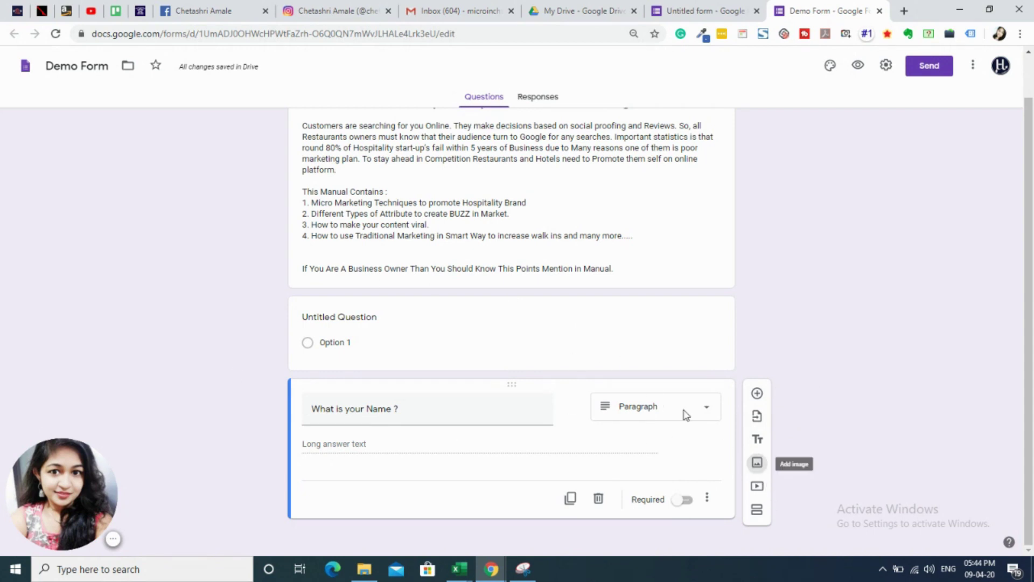
click(757, 462)
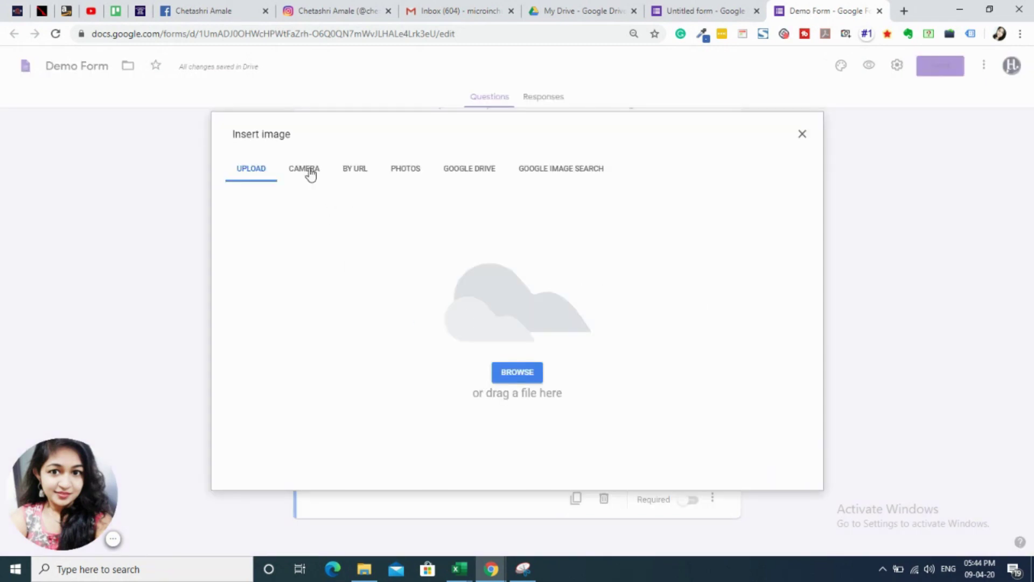
click(310, 171)
click(405, 171)
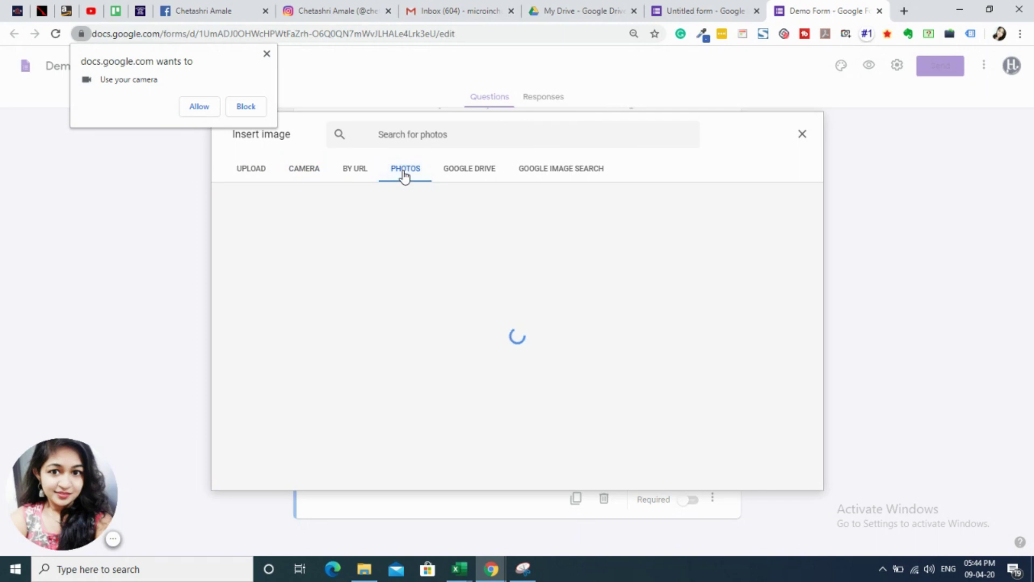
click(253, 173)
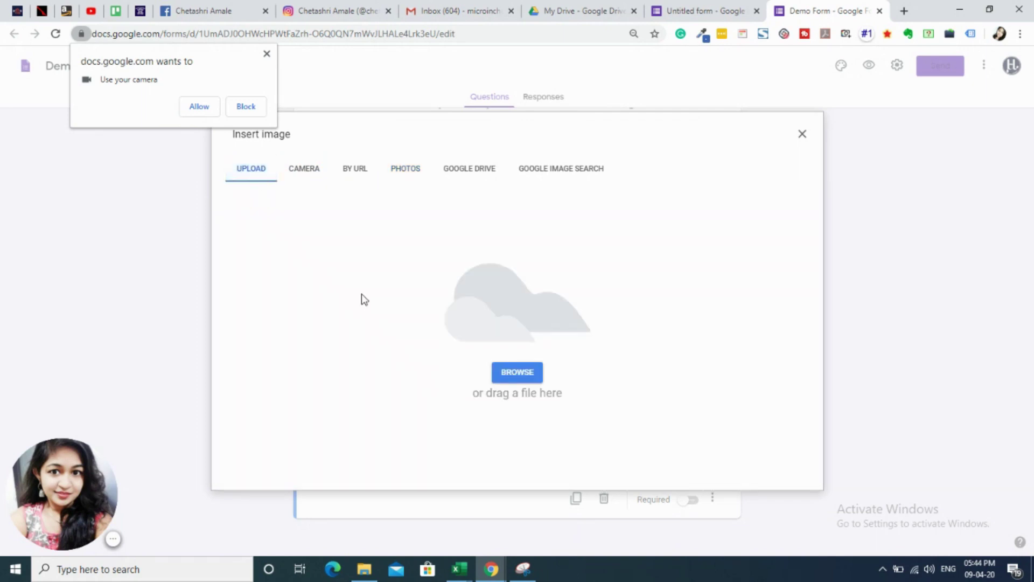
click(521, 367)
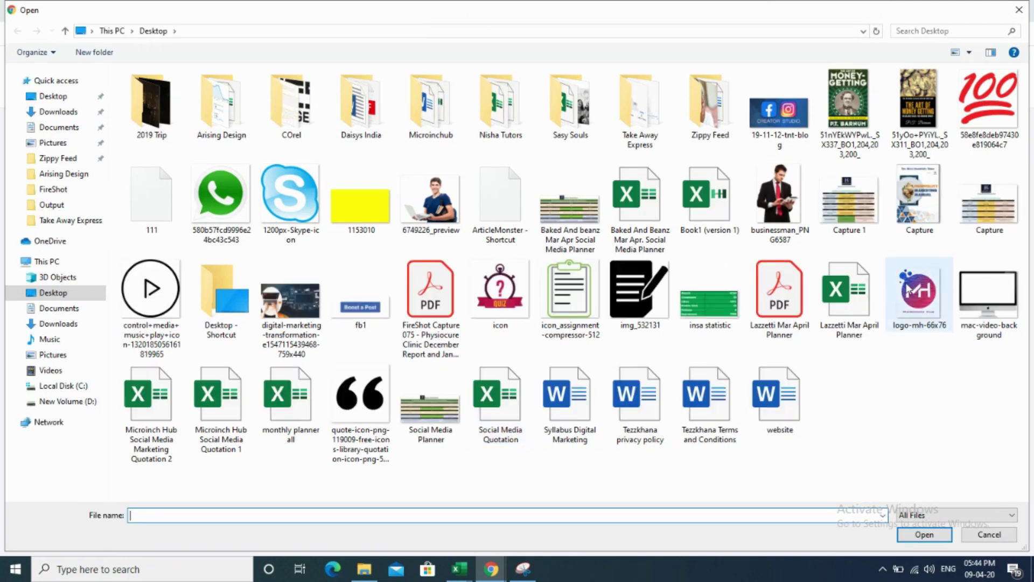
click(296, 290)
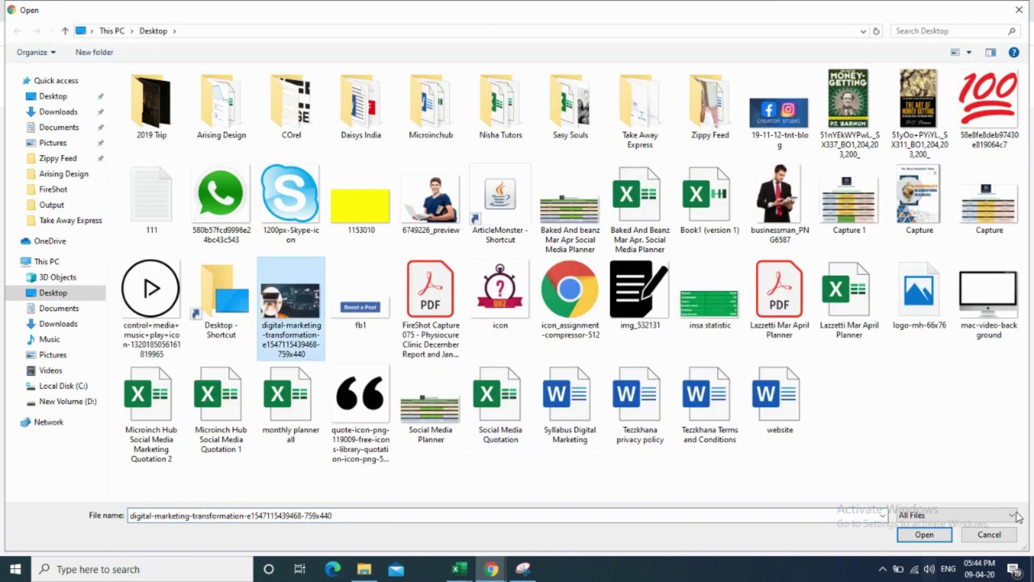
click(924, 534)
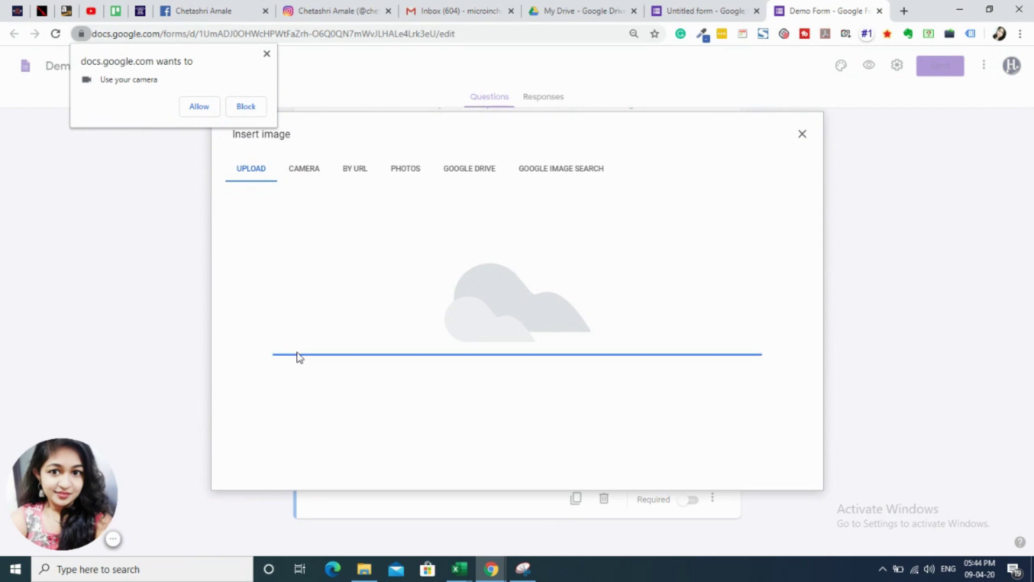
click(194, 106)
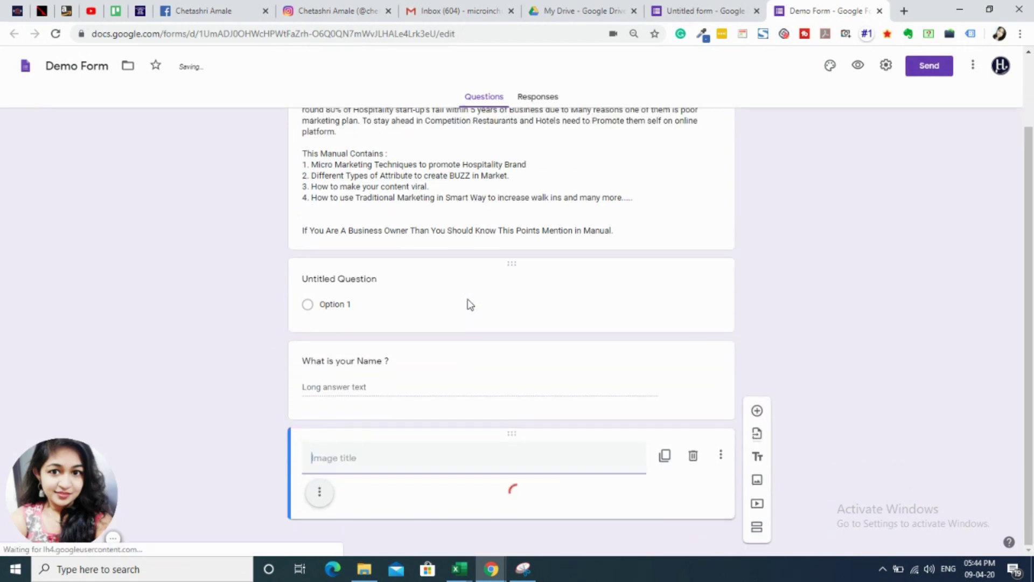
Move the inserted image block above the "What is your Name ?" question.
scroll(640, 500, down, 4)
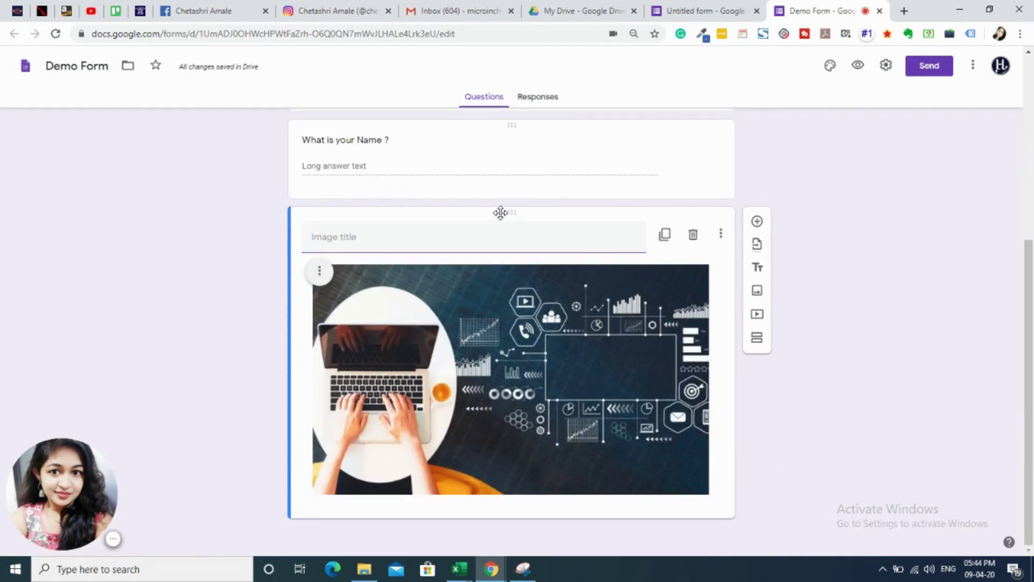
scroll(501, 216, up, 1)
drag(513, 279, 489, 248)
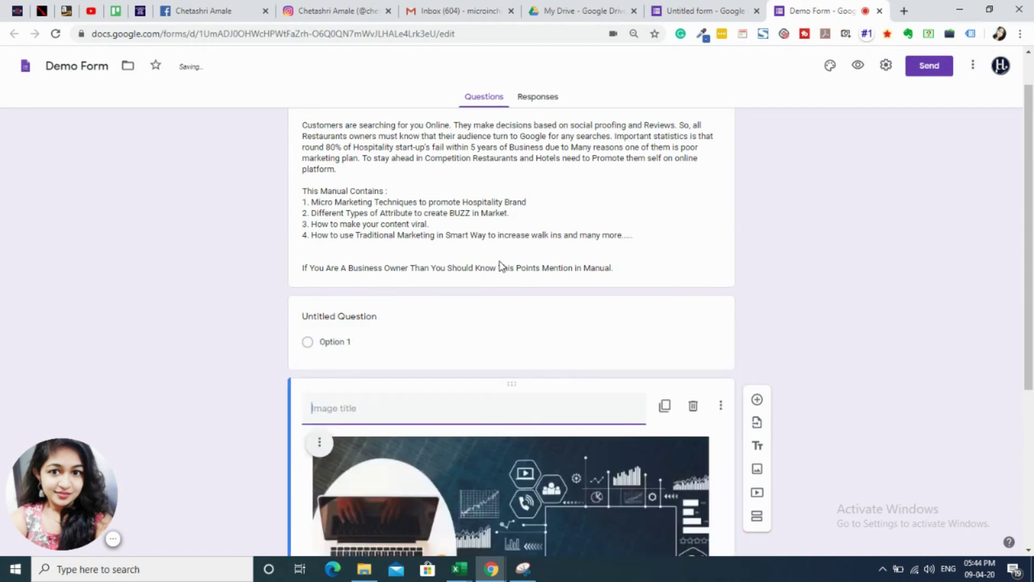
Delete the leftover untitled multiple-choice question above the image.
scroll(503, 280, down, 3)
scroll(500, 276, up, 2)
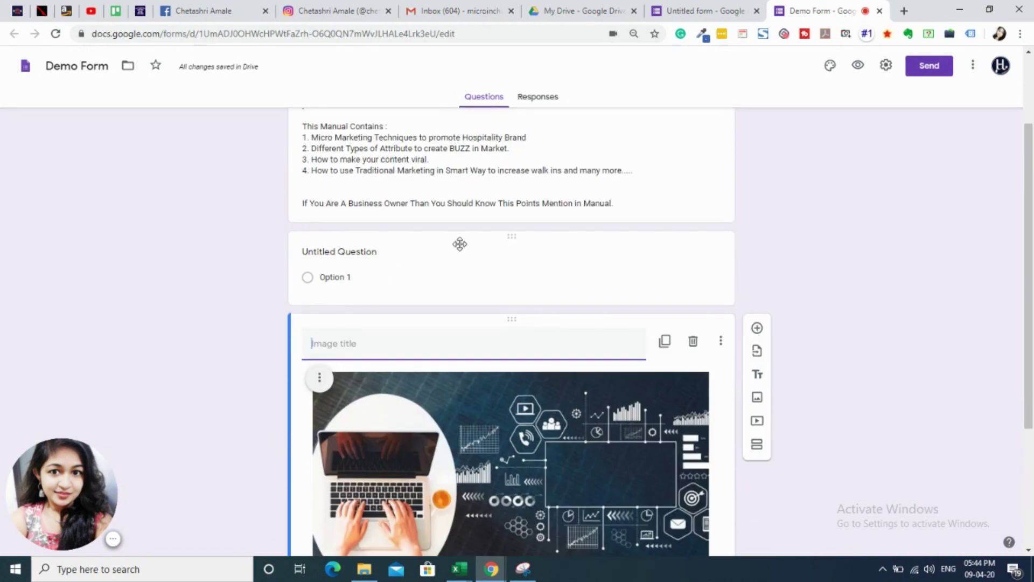
click(516, 238)
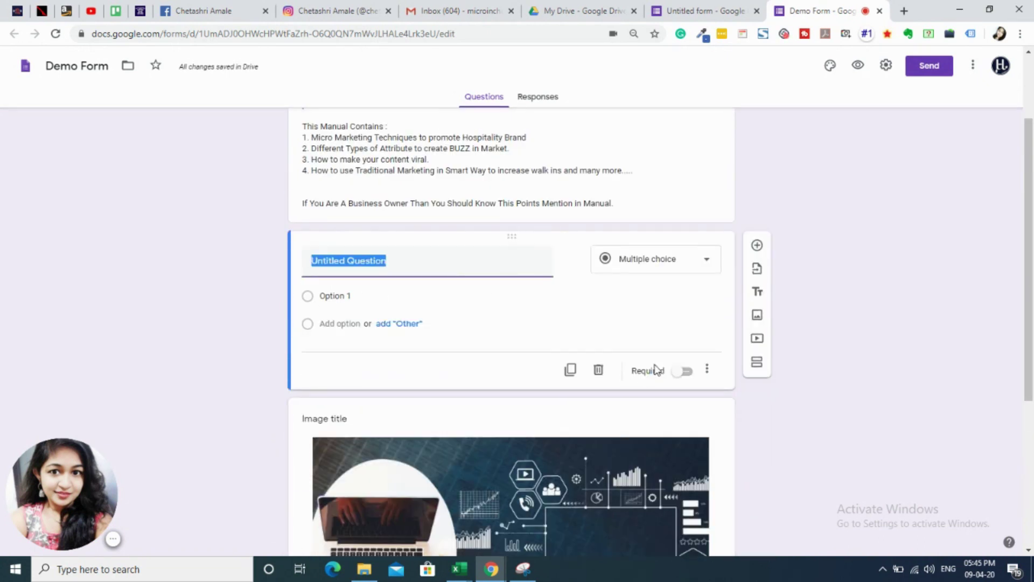
click(599, 370)
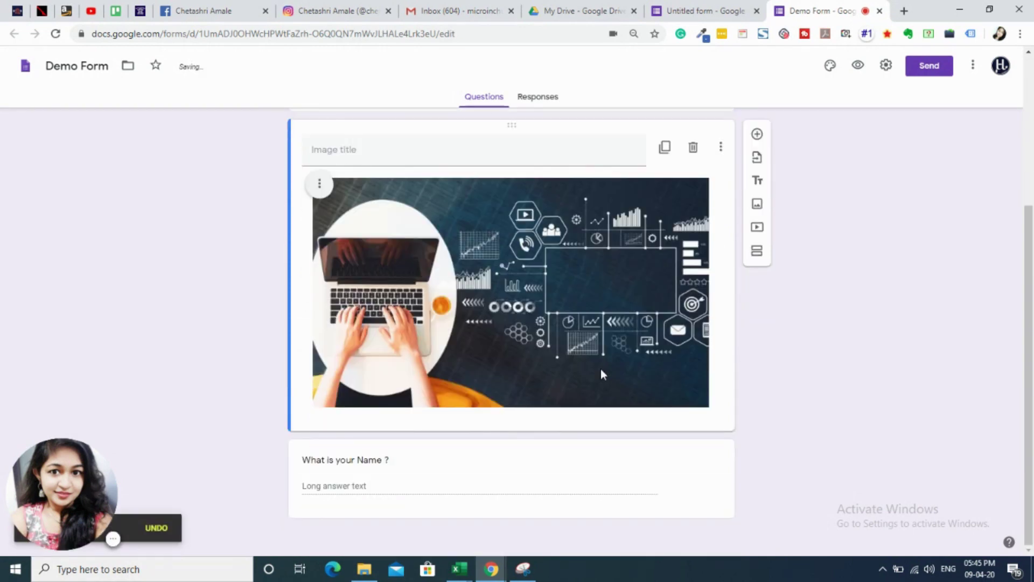
Make the "What is your Name ?" question required and duplicate it as a question titled "Mobile Number ?".
click(514, 477)
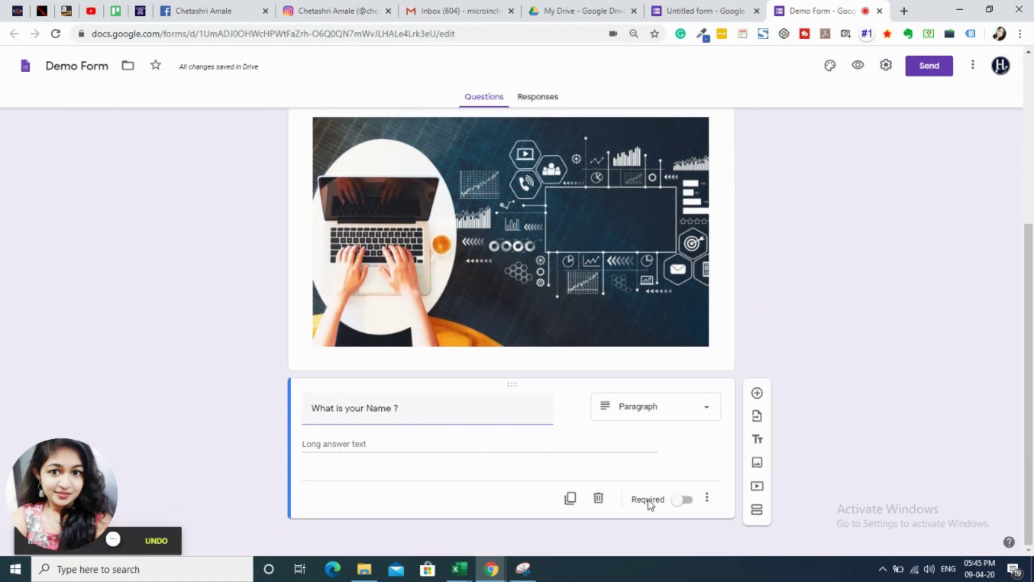
click(687, 500)
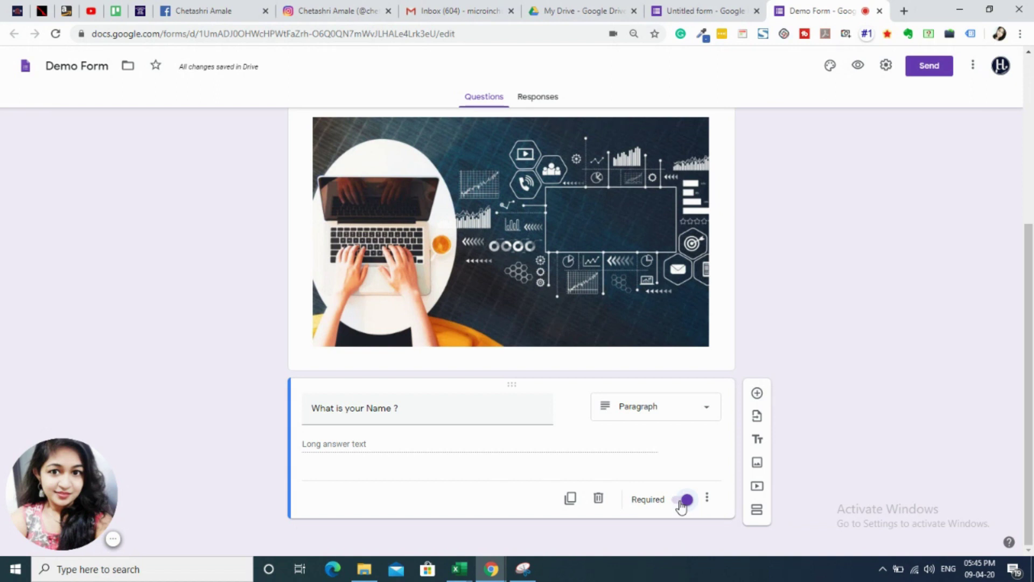
click(570, 498)
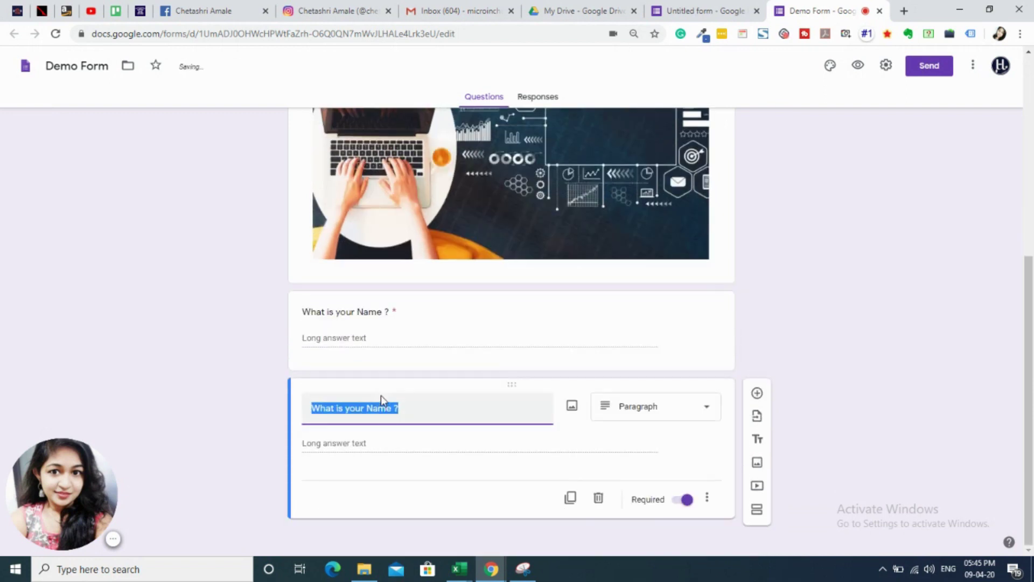
drag(390, 409, 312, 407)
text(Mobile Number)
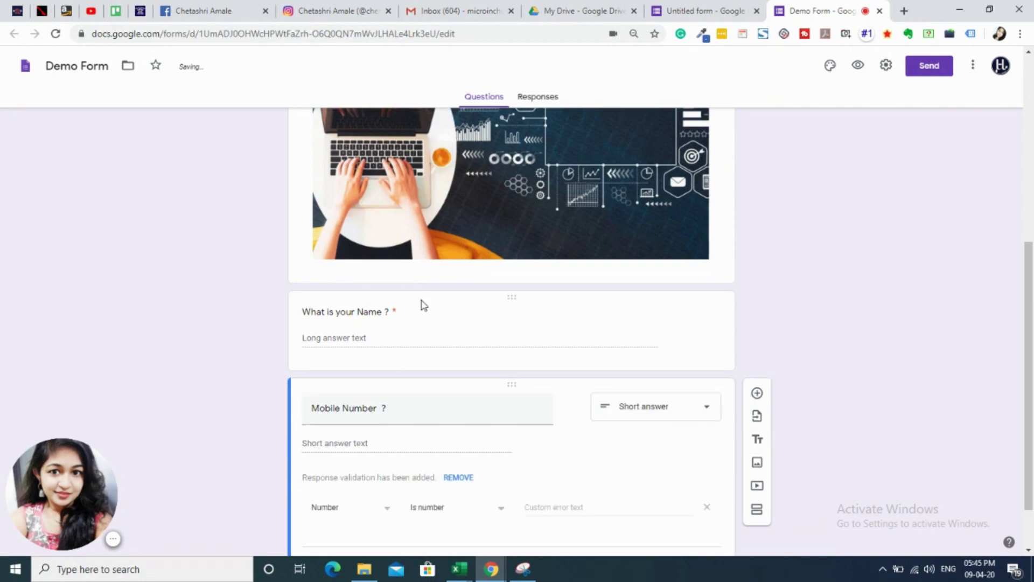
scroll(468, 392, up, 6)
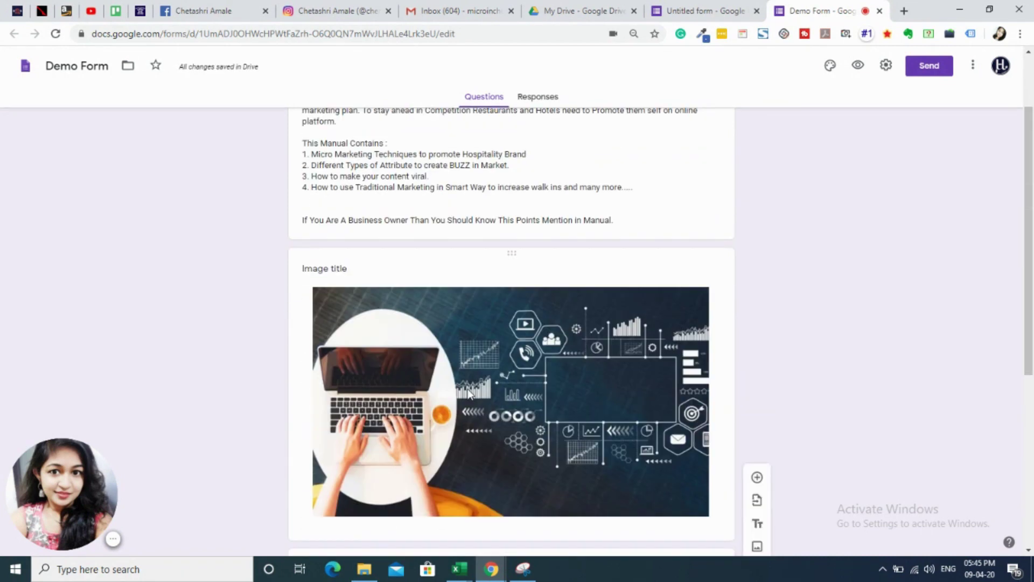
scroll(468, 392, up, 2)
scroll(452, 381, down, 8)
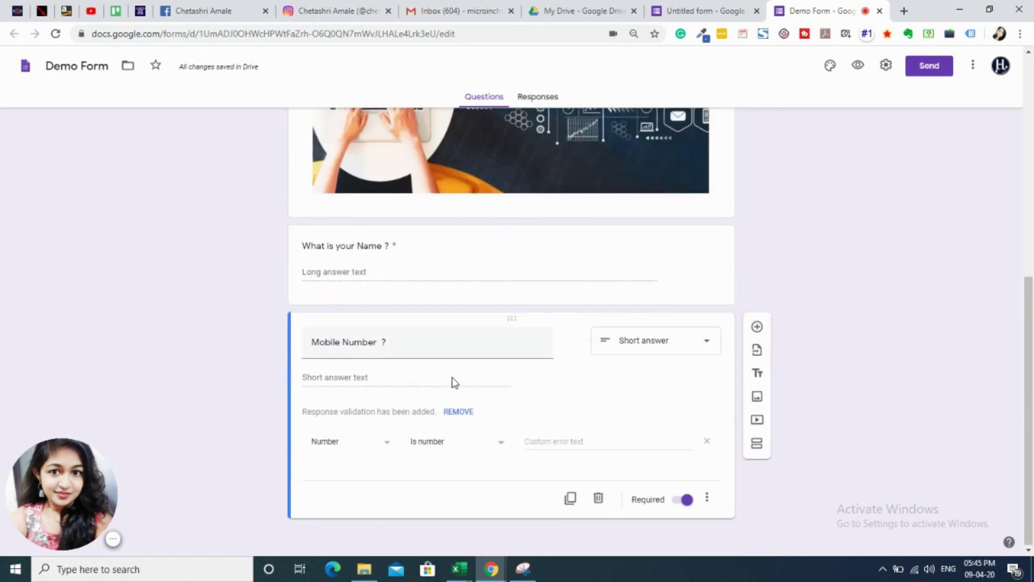
scroll(453, 381, up, 8)
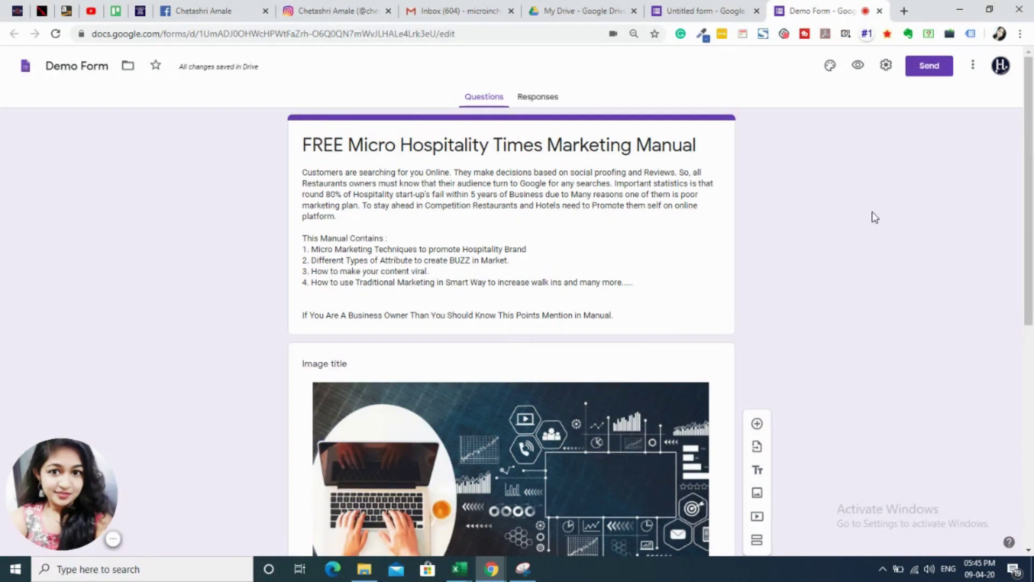
Set the Demo Form's theme color to orange and its font style to Decorative.
click(830, 66)
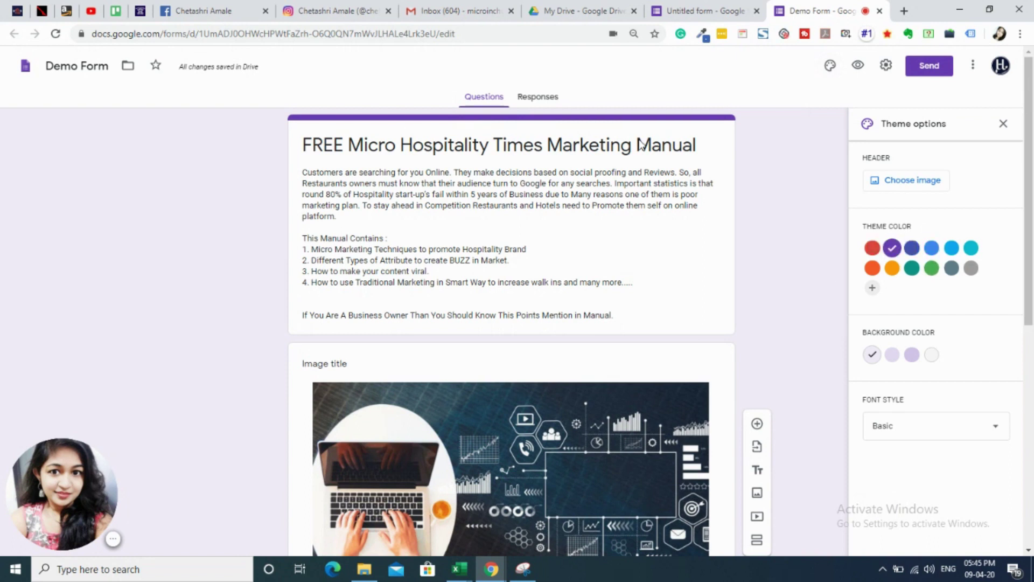
click(893, 269)
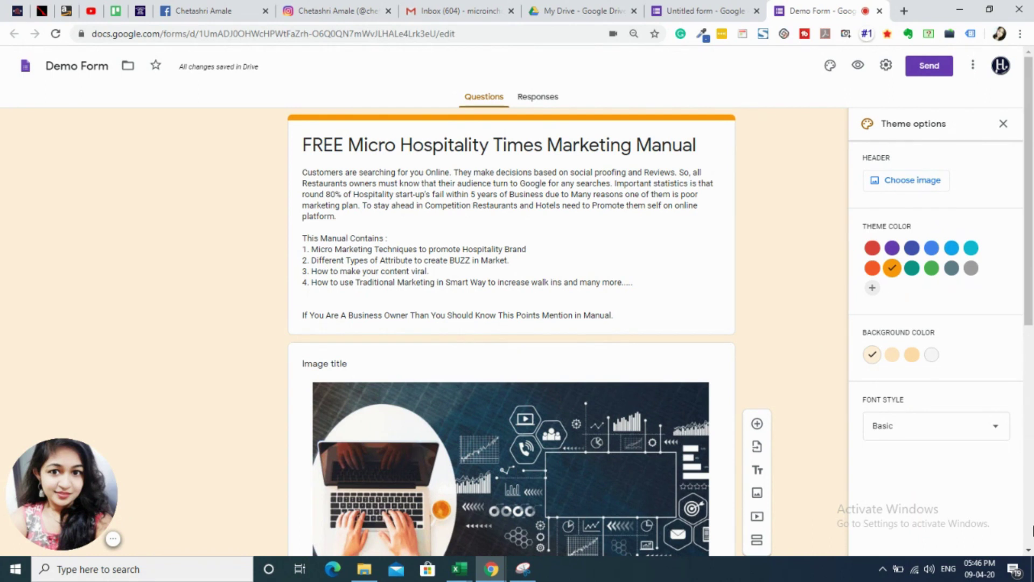
click(988, 433)
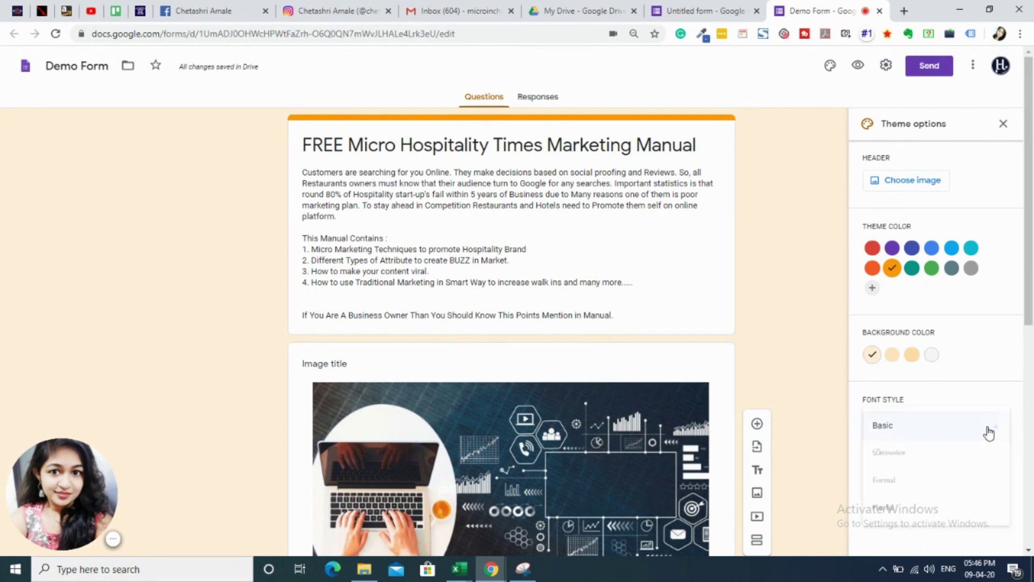
click(920, 458)
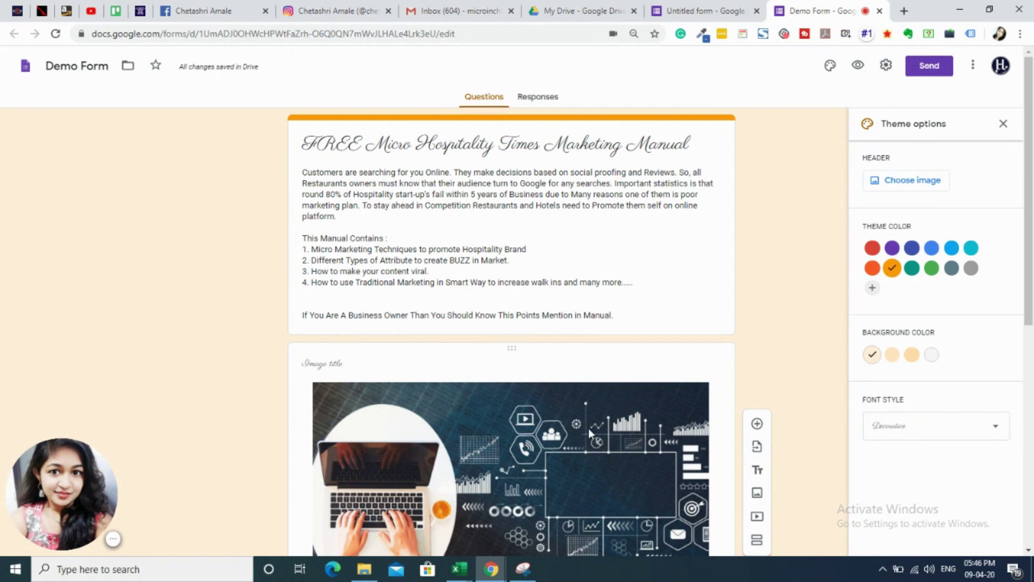
scroll(589, 430, down, 5)
scroll(588, 429, down, 3)
scroll(588, 429, up, 2)
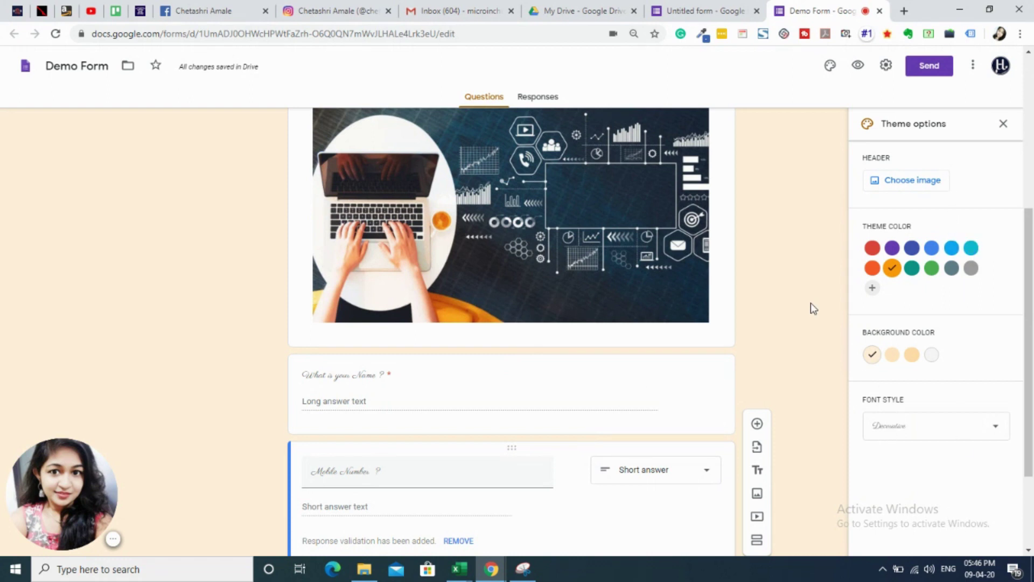
scroll(810, 302, up, 5)
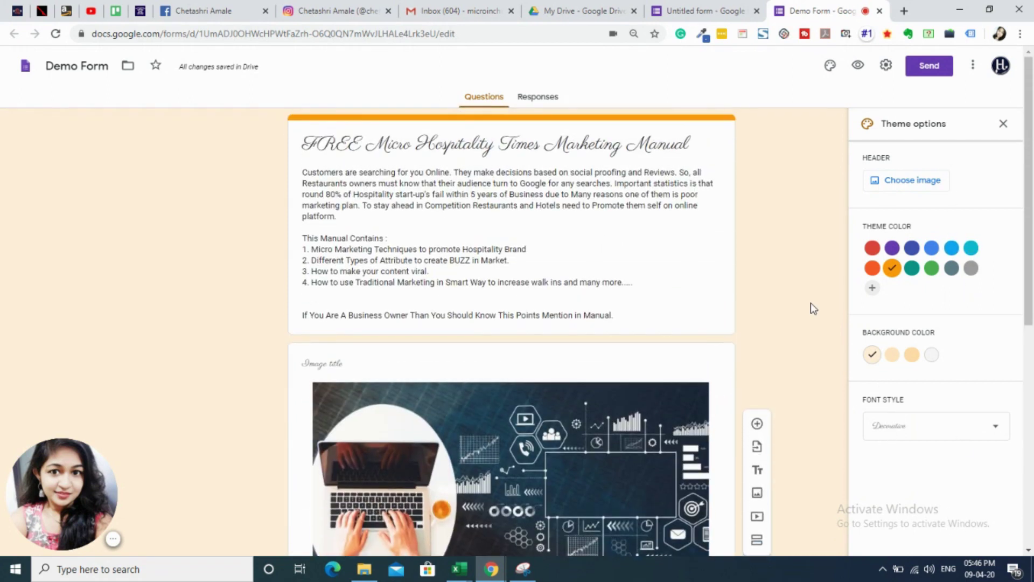
Preview the Demo Form as respondents see it, from the title through to the submit area.
click(859, 67)
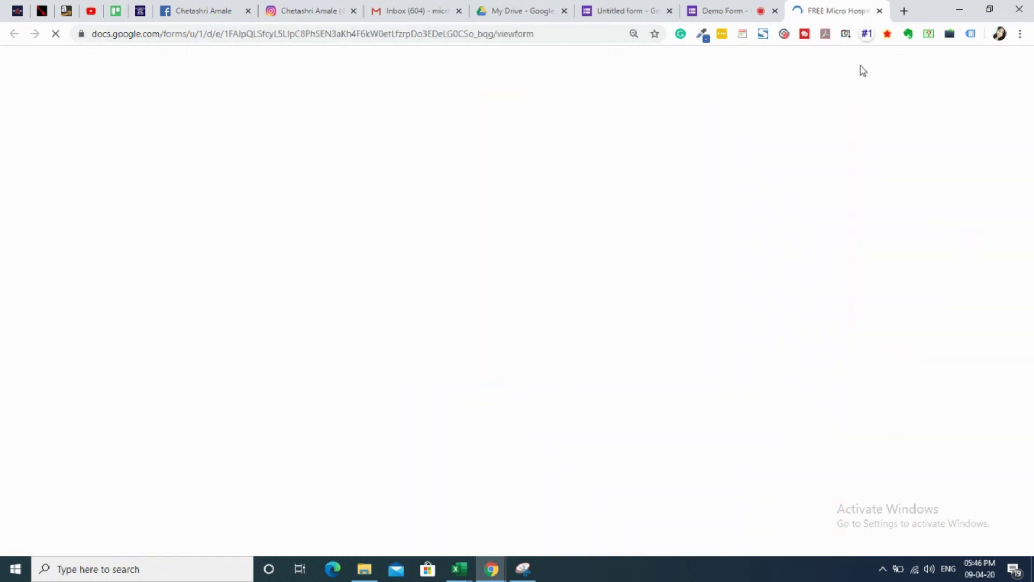
scroll(711, 312, down, 5)
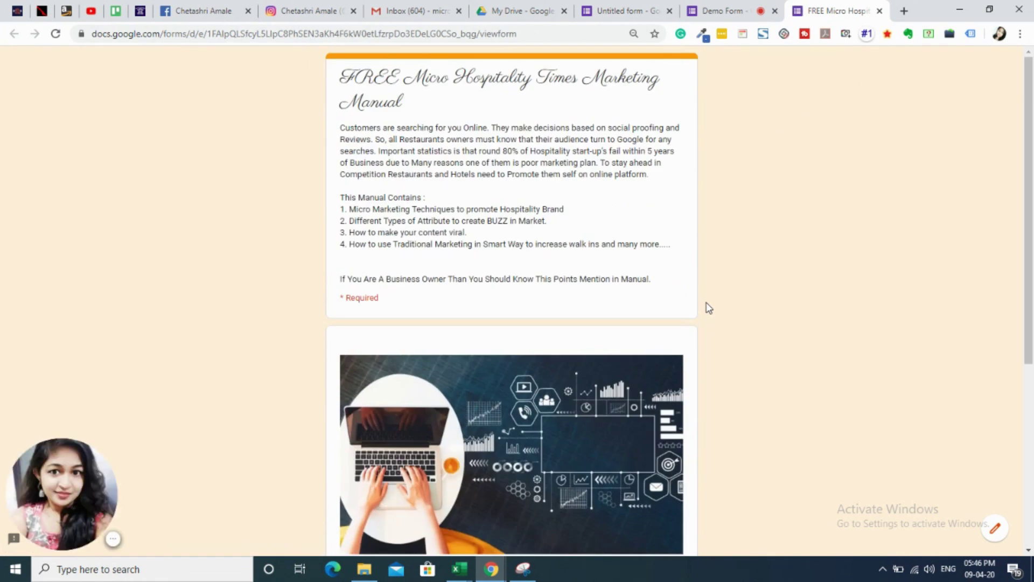
scroll(708, 308, down, 5)
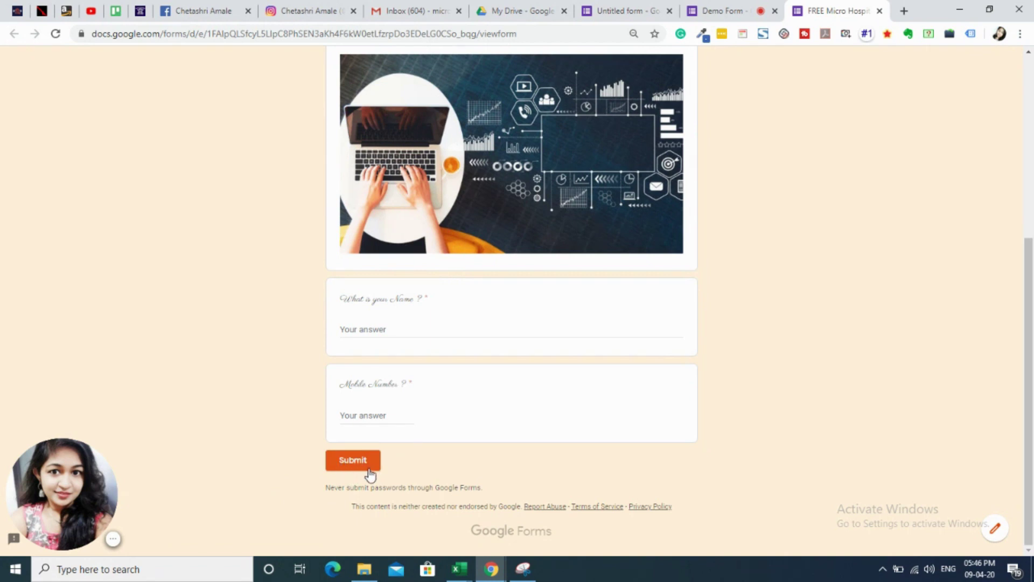
scroll(773, 501, up, 5)
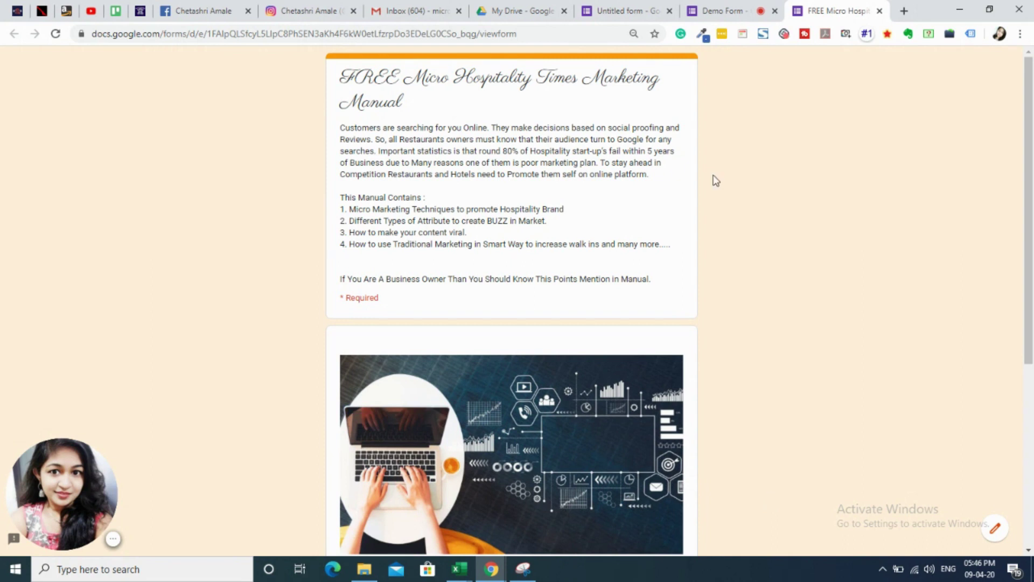
Review the summary of collected responses in the untitled marketing manual form, question by question.
click(620, 11)
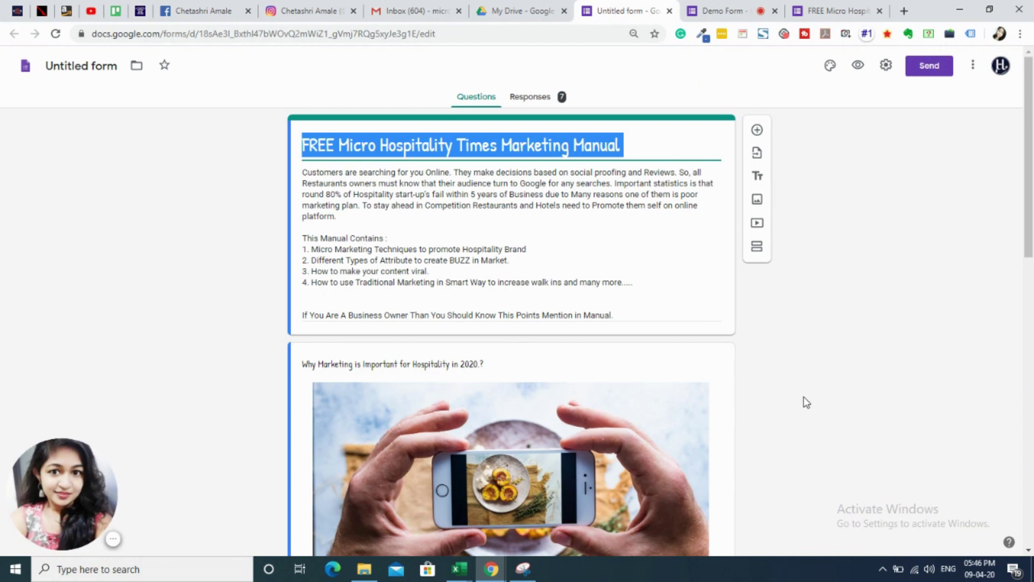
click(842, 404)
scroll(586, 386, down, 5)
scroll(581, 378, up, 5)
click(542, 98)
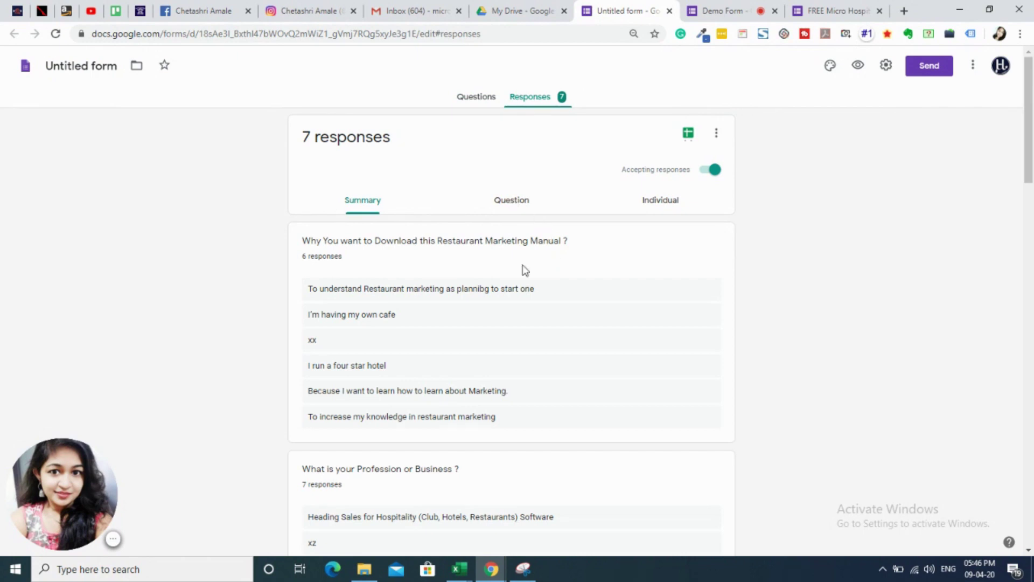
scroll(525, 283, down, 2)
scroll(528, 292, down, 8)
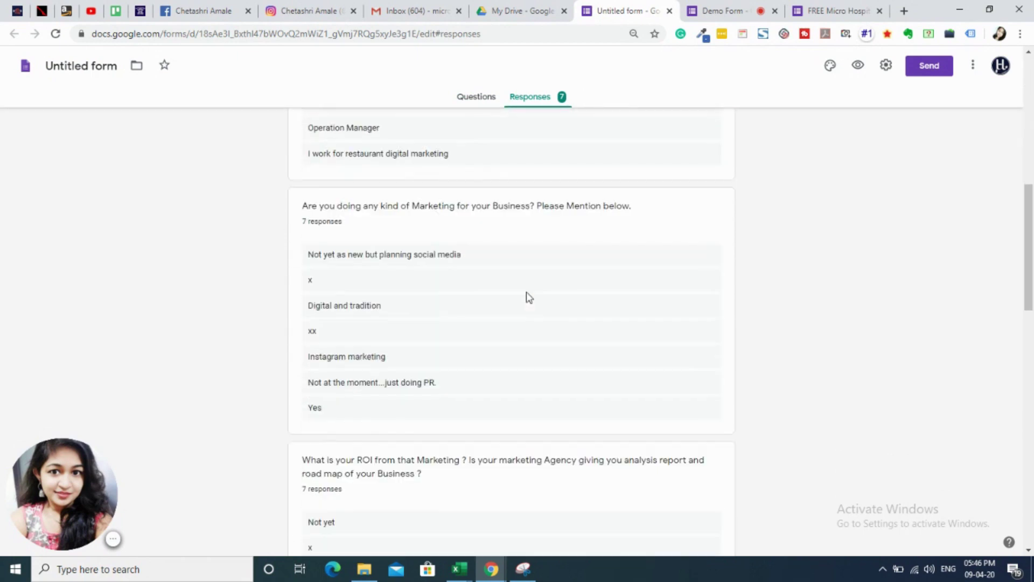
scroll(529, 297, down, 14)
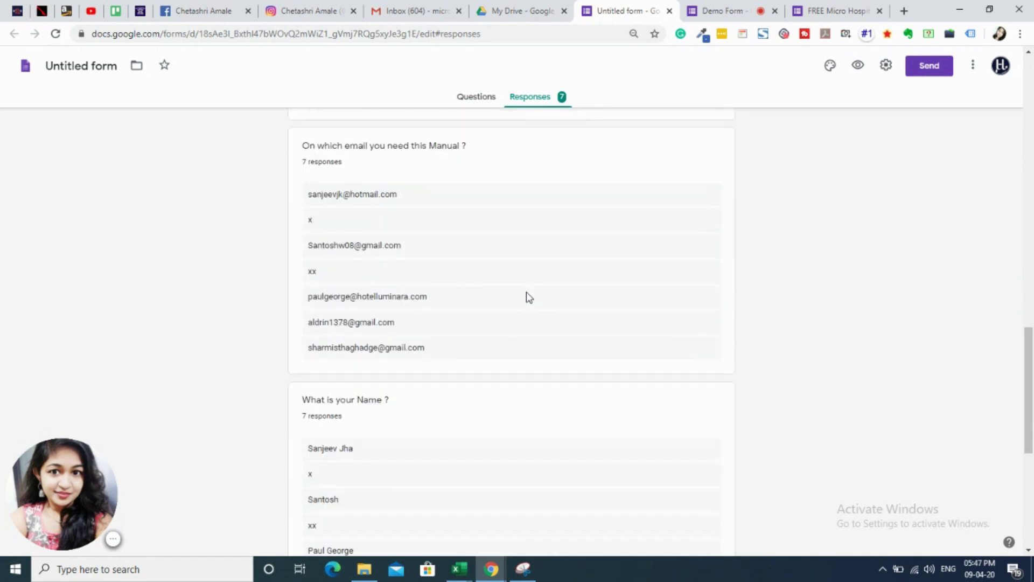
scroll(528, 297, down, 2)
scroll(528, 296, up, 15)
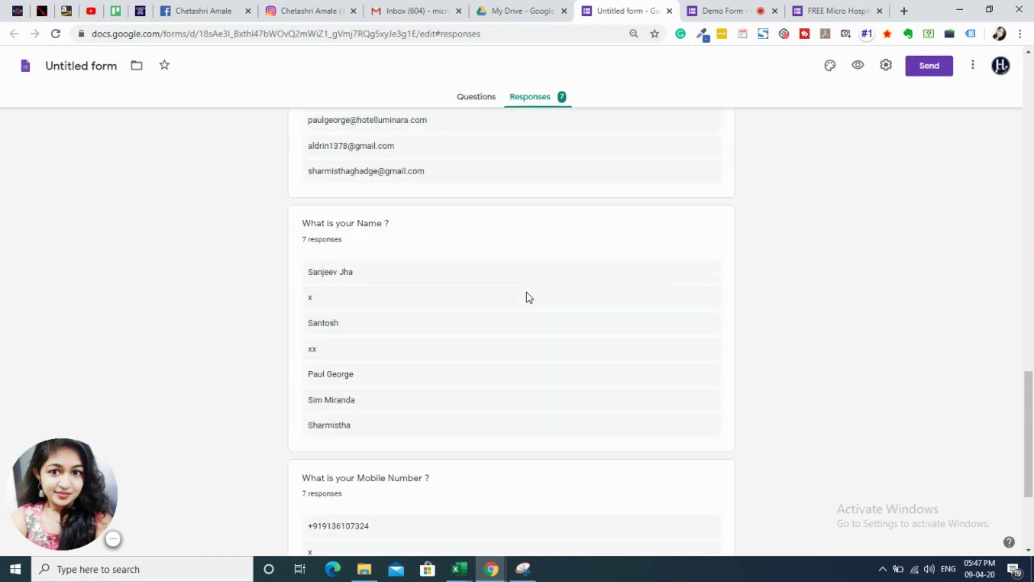
Compare the marketing manual form's question list with the answers collected for each question.
click(478, 97)
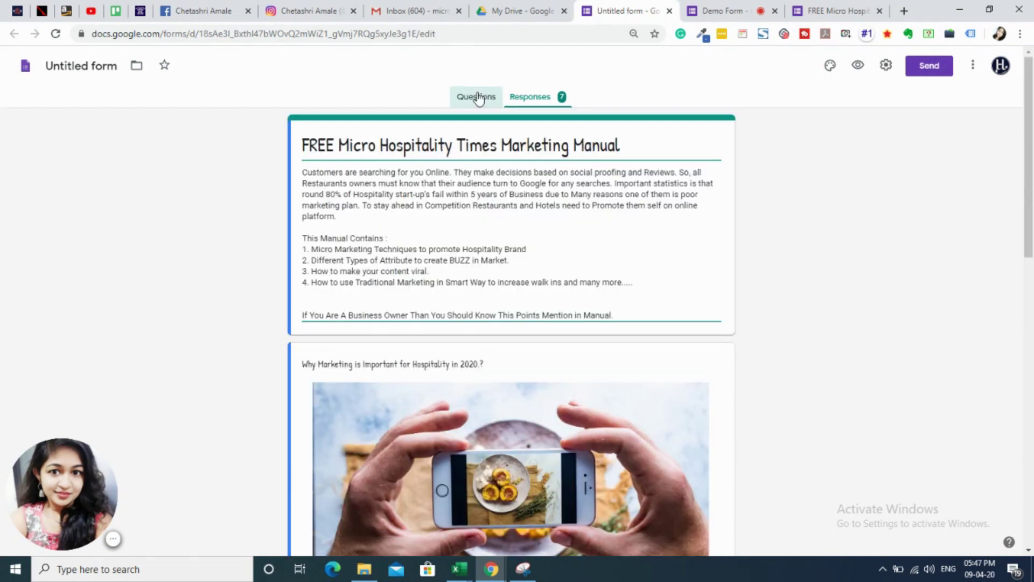
scroll(438, 400, down, 10)
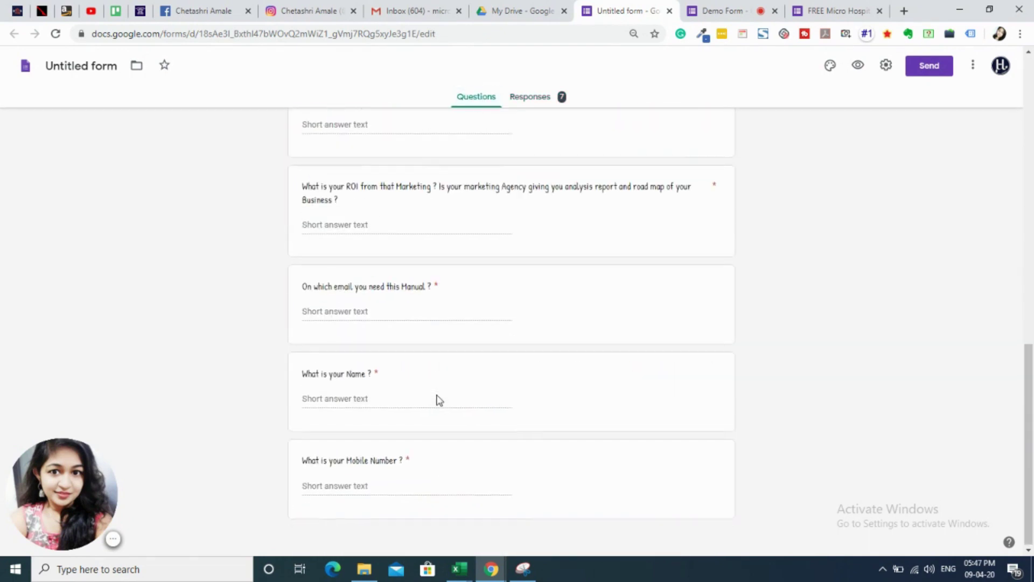
scroll(438, 400, up, 8)
scroll(437, 394, up, 3)
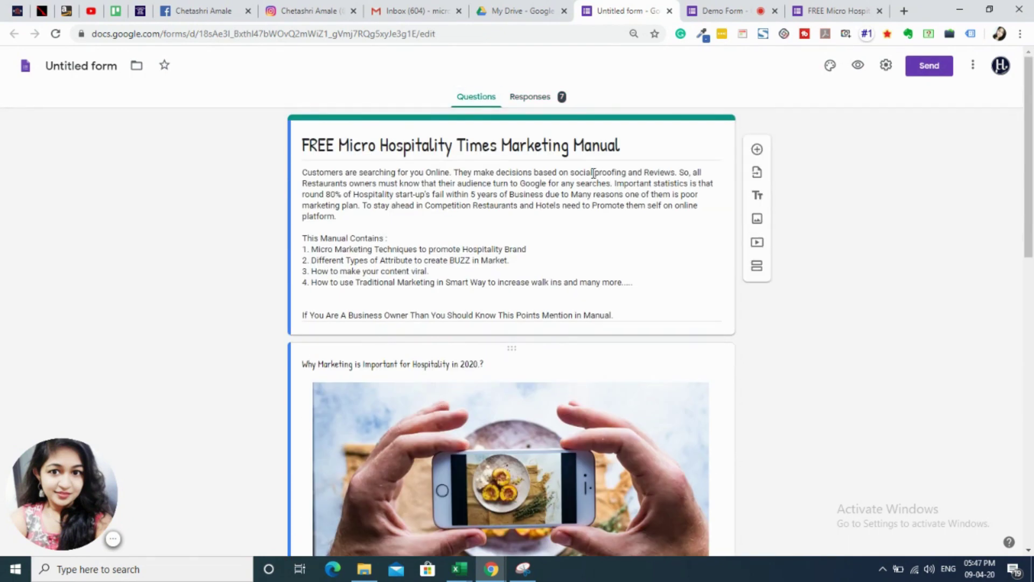
click(540, 104)
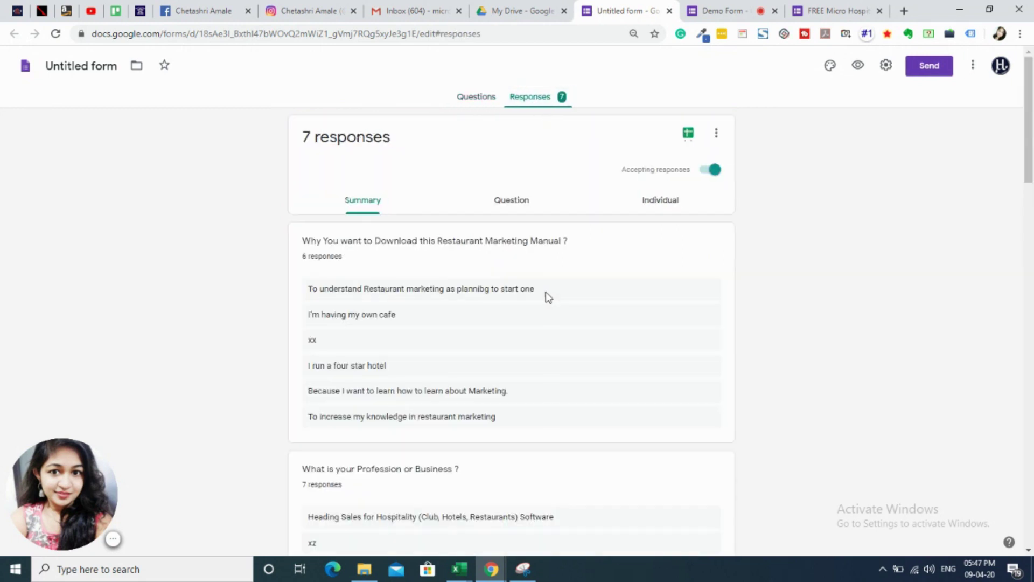
scroll(547, 297, down, 10)
scroll(549, 298, down, 15)
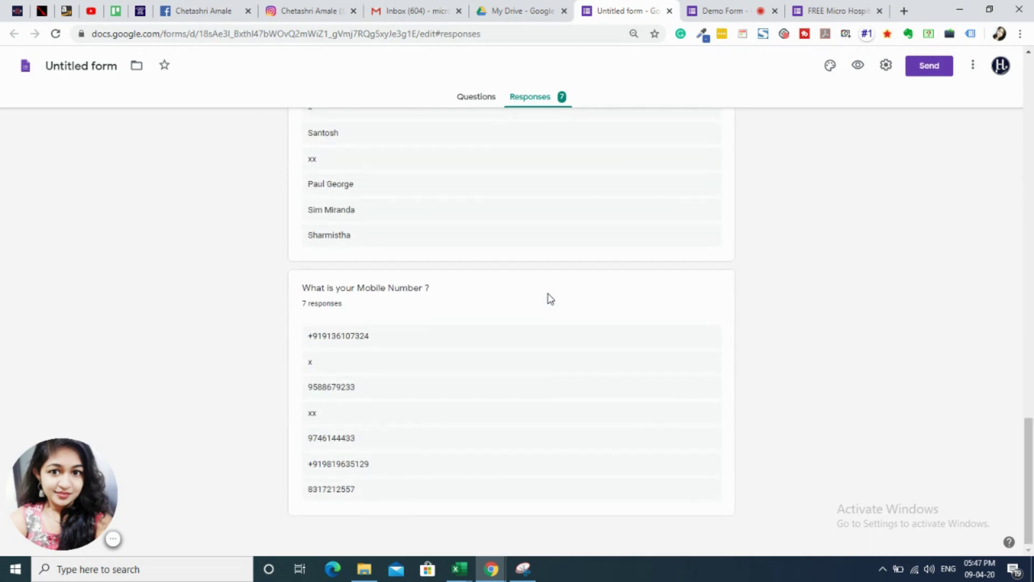
scroll(550, 298, up, 20)
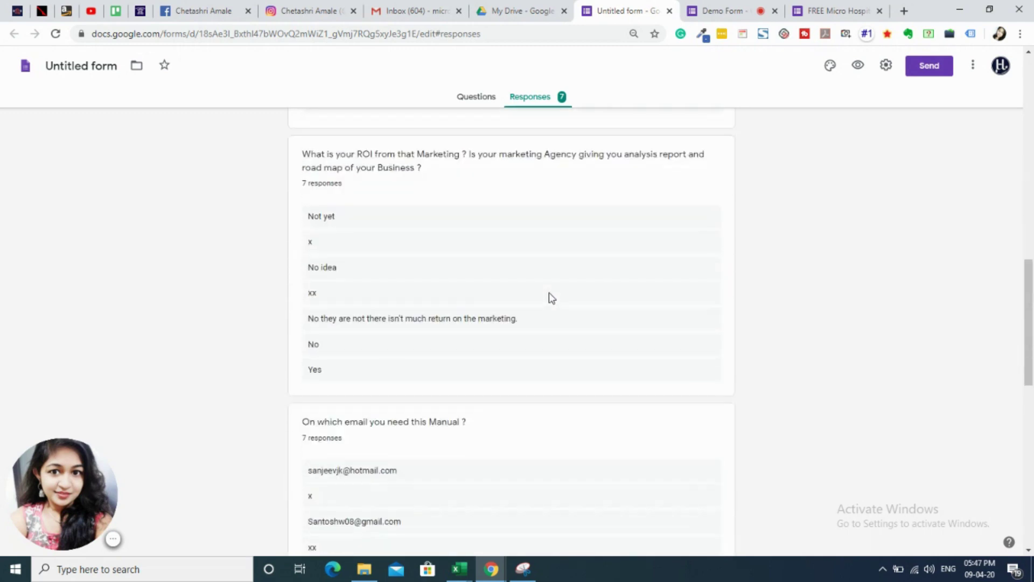
Examine the marketing manual form's General, Presentation and Quizzes settings, leaving without saving.
click(296, 34)
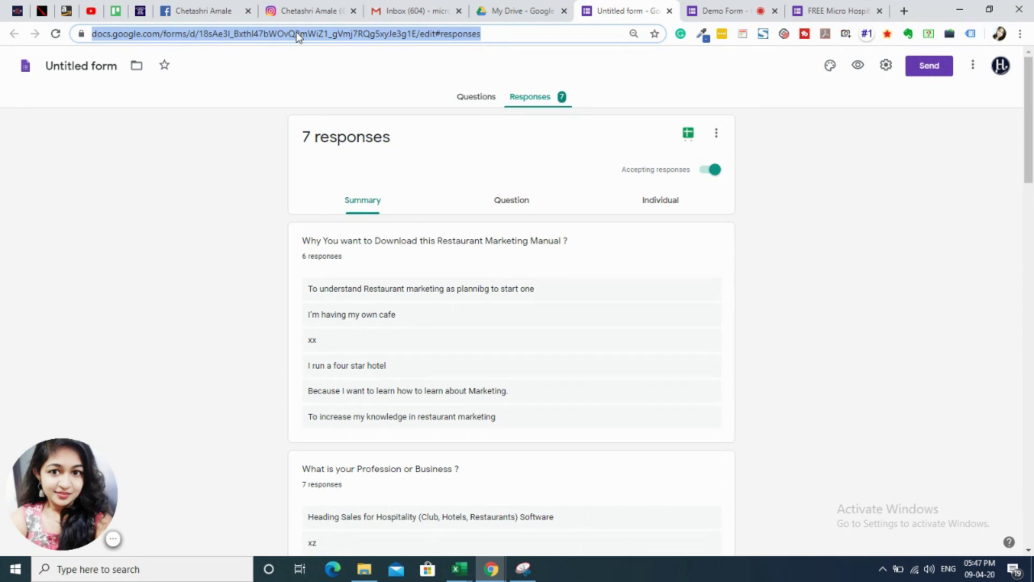
click(886, 67)
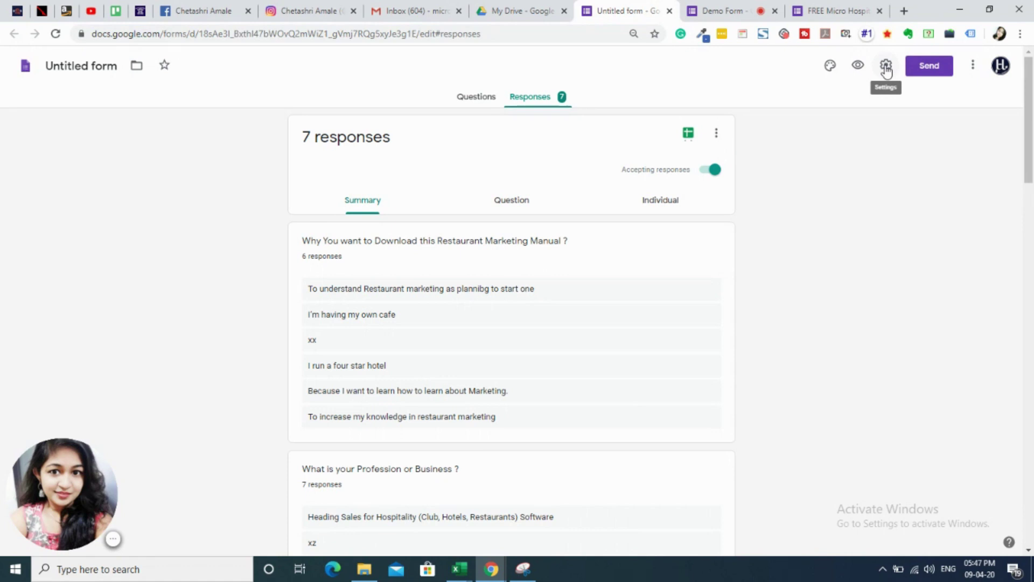
click(885, 67)
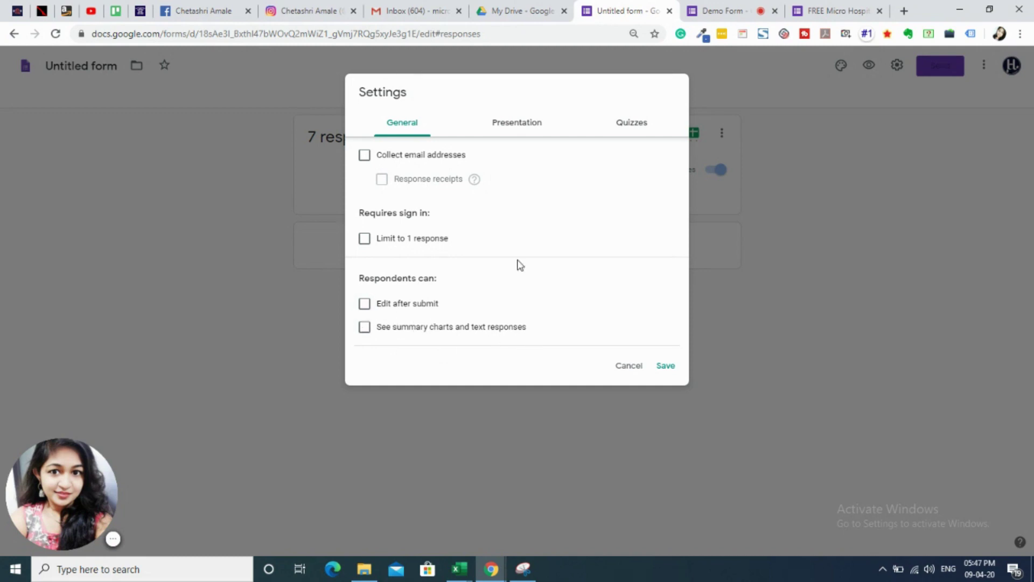
click(524, 120)
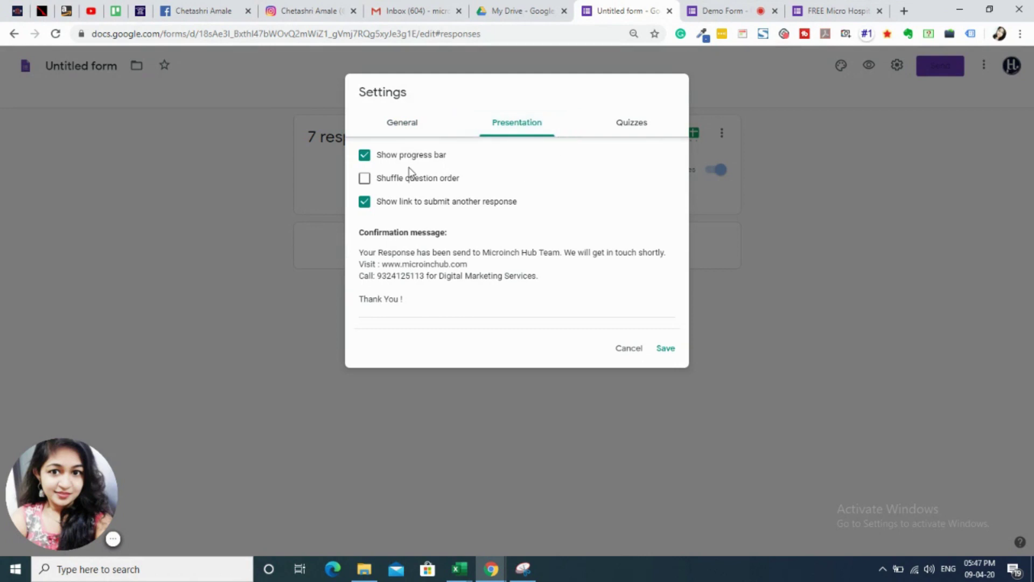
click(638, 121)
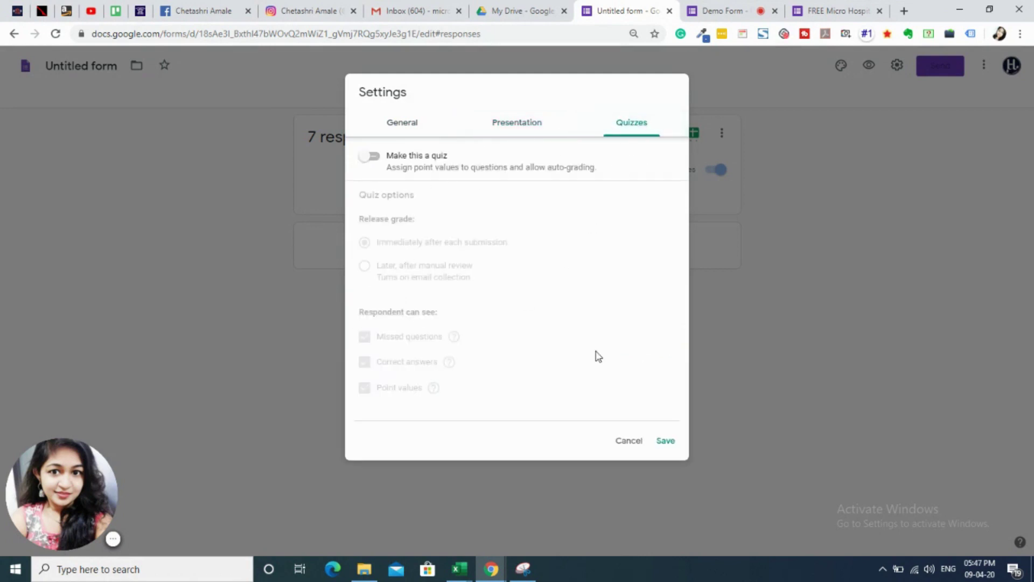
click(632, 443)
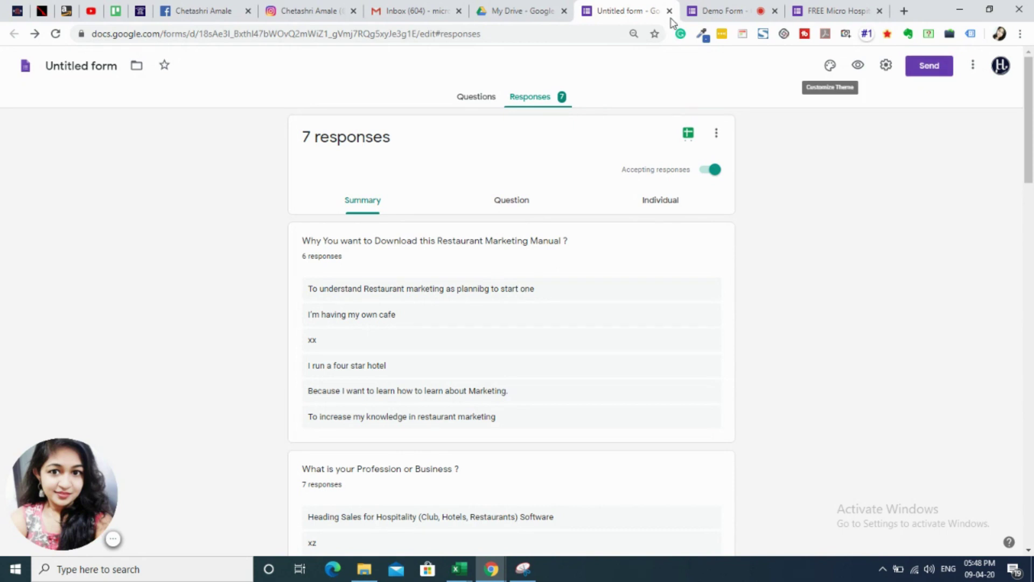
Return to the Demo Form and copy its full shareable link from the send options.
click(727, 11)
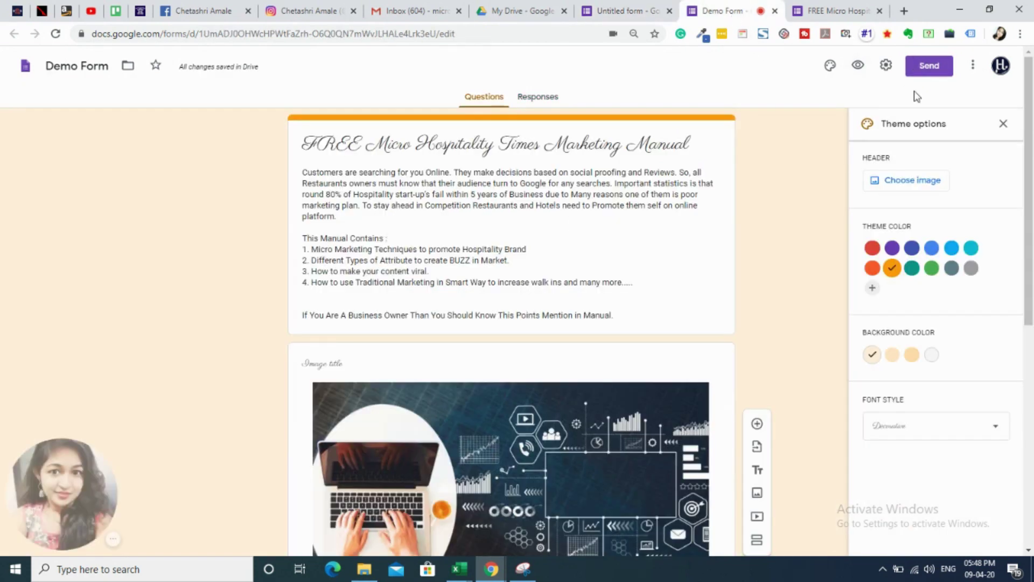
click(1002, 124)
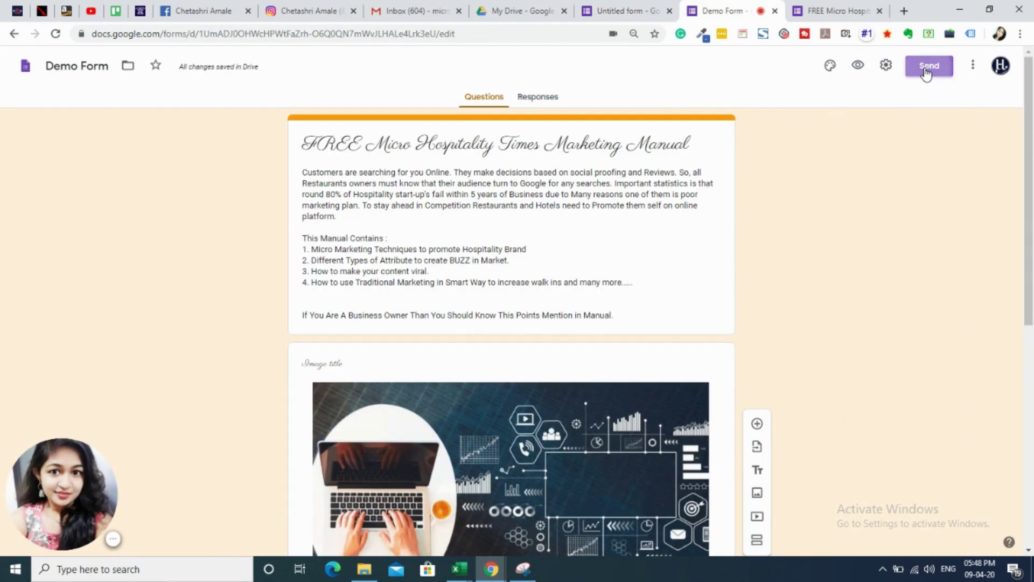
click(926, 68)
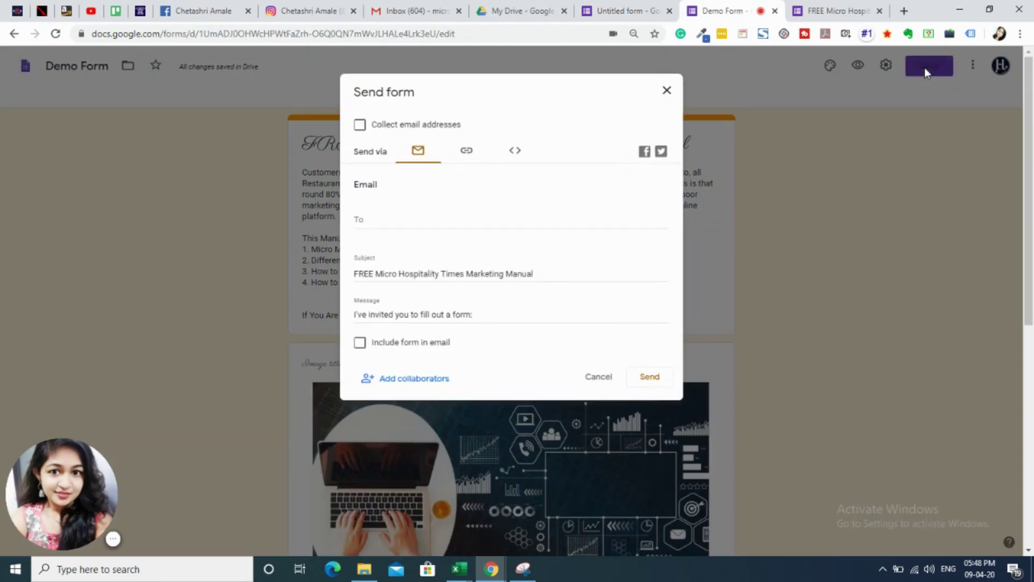
click(467, 156)
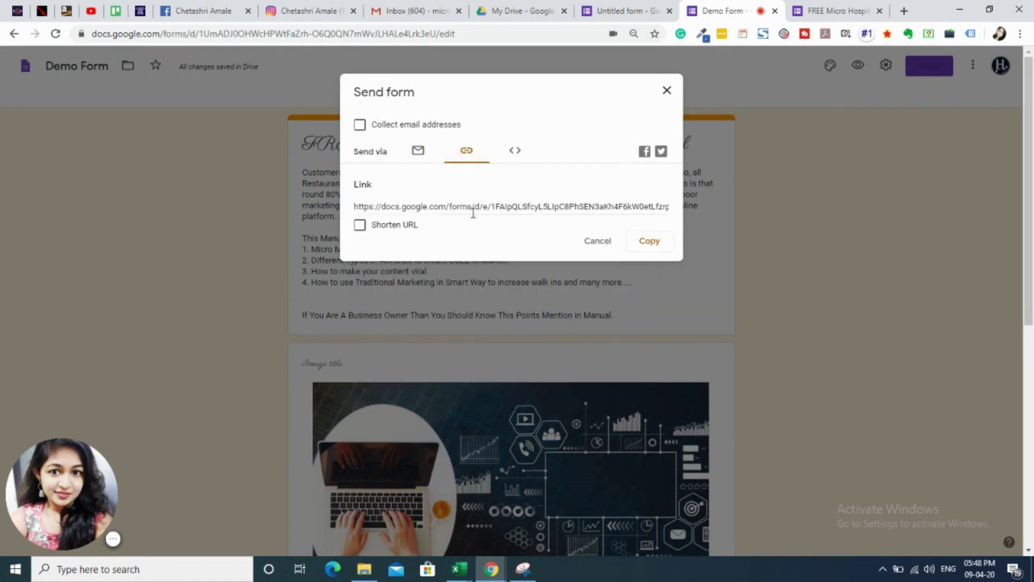
click(655, 247)
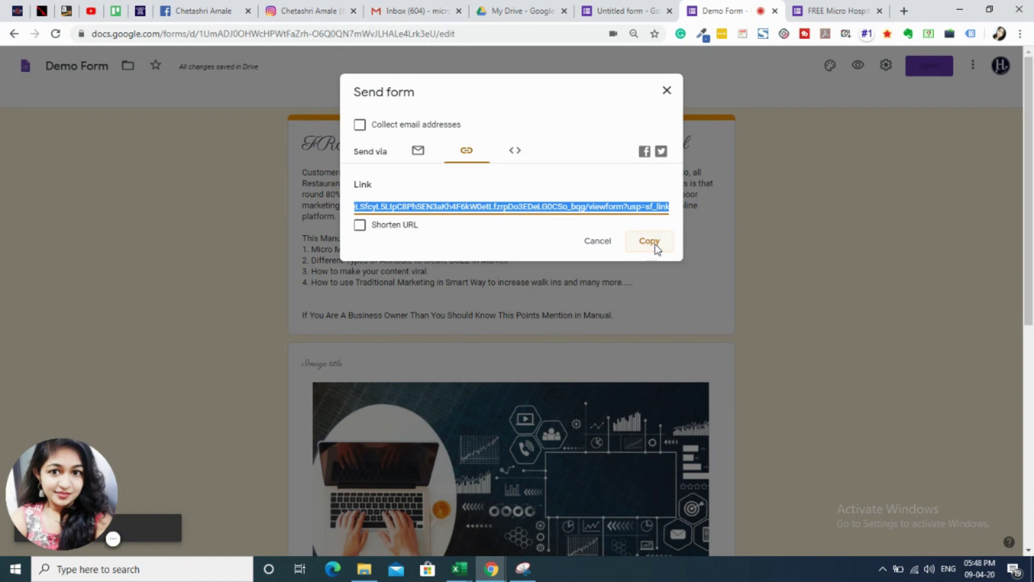
click(666, 92)
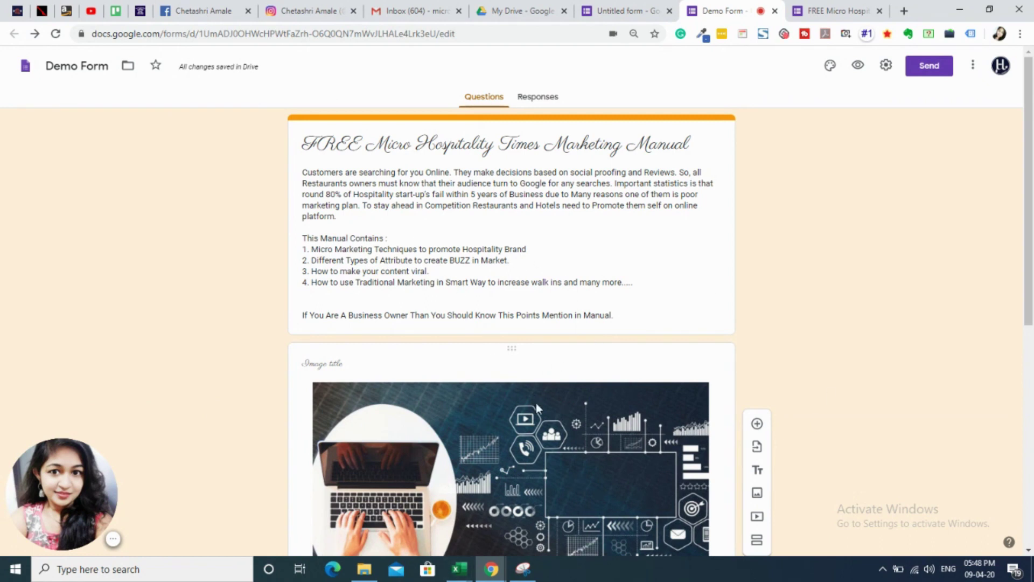
scroll(813, 293, down, 8)
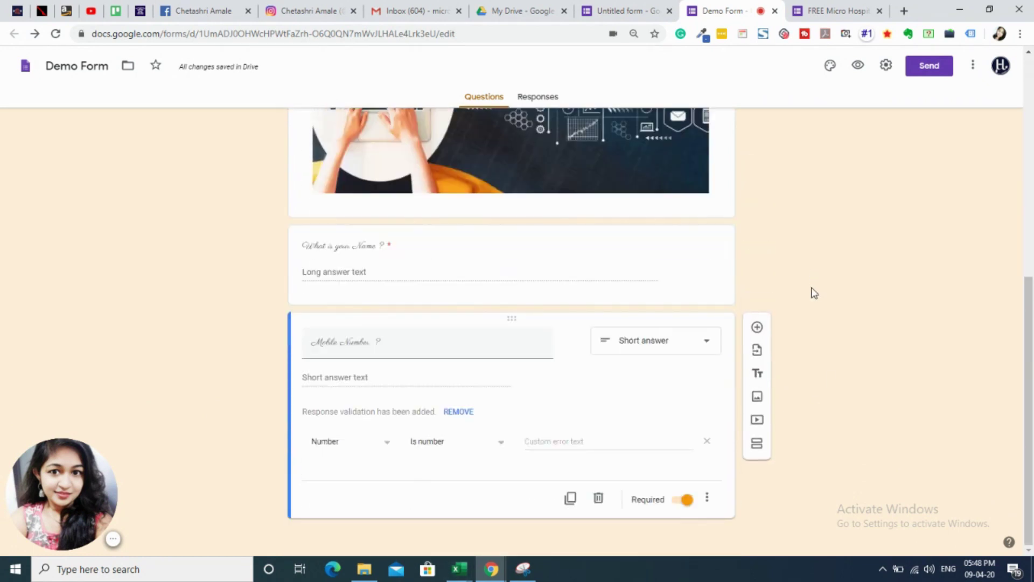
scroll(481, 263, up, 8)
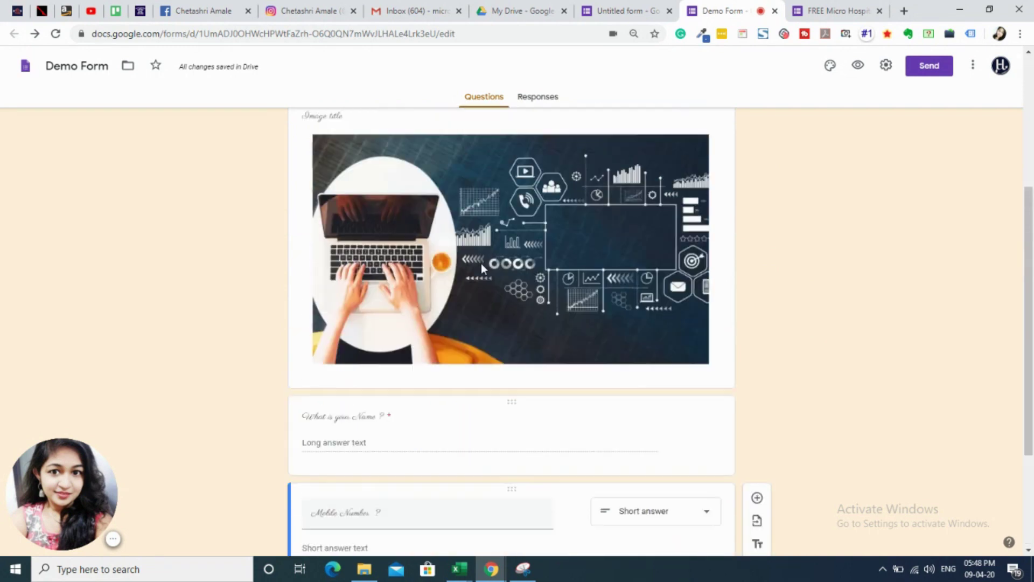